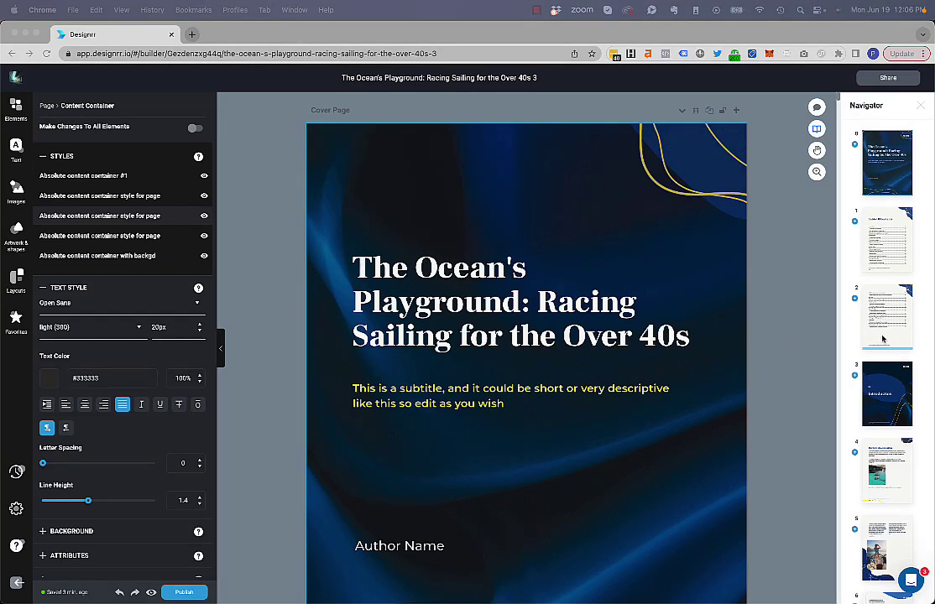
Step: Review the ebook's cover page, Table Of Contents page and Introduction chapter heading page
left_click(873, 359)
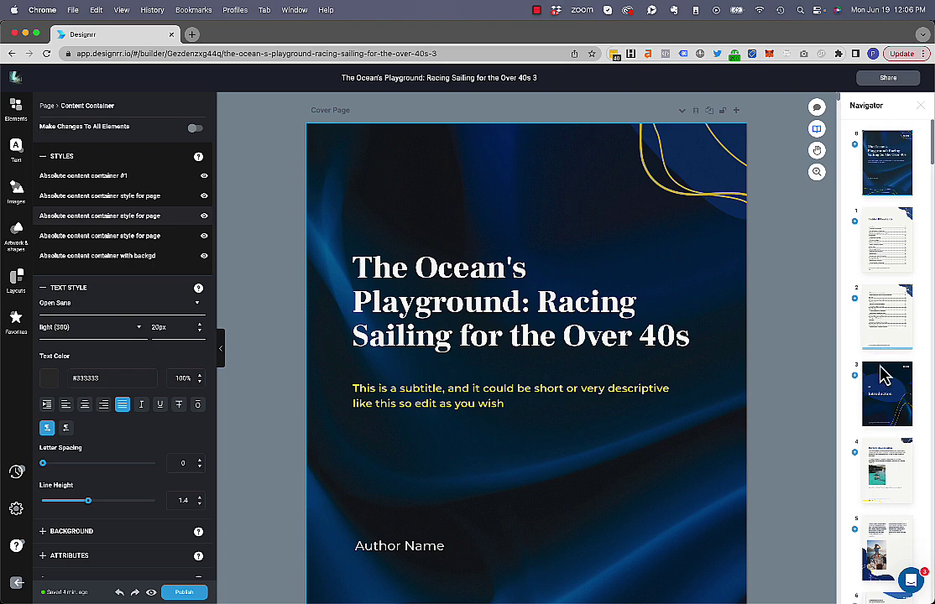
left_click(885, 400)
scroll(881, 395, "down", 4)
scroll(882, 394, "up", 5)
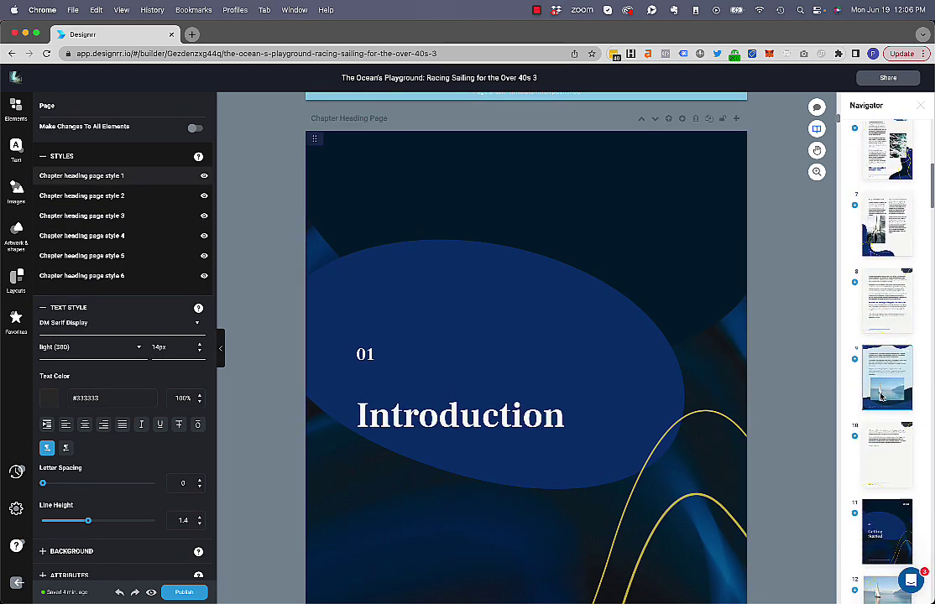
left_click(899, 250)
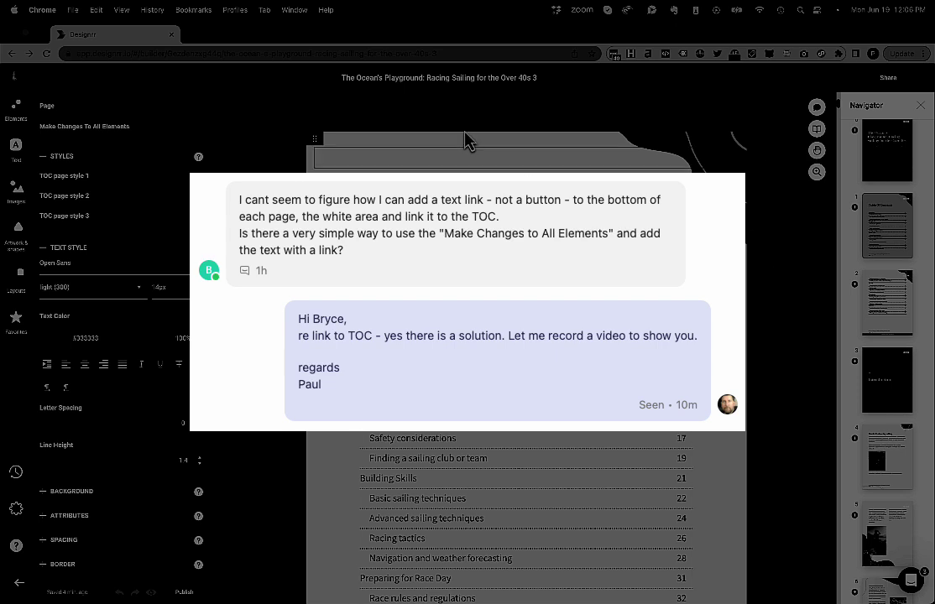
scroll(762, 278, "up", 10)
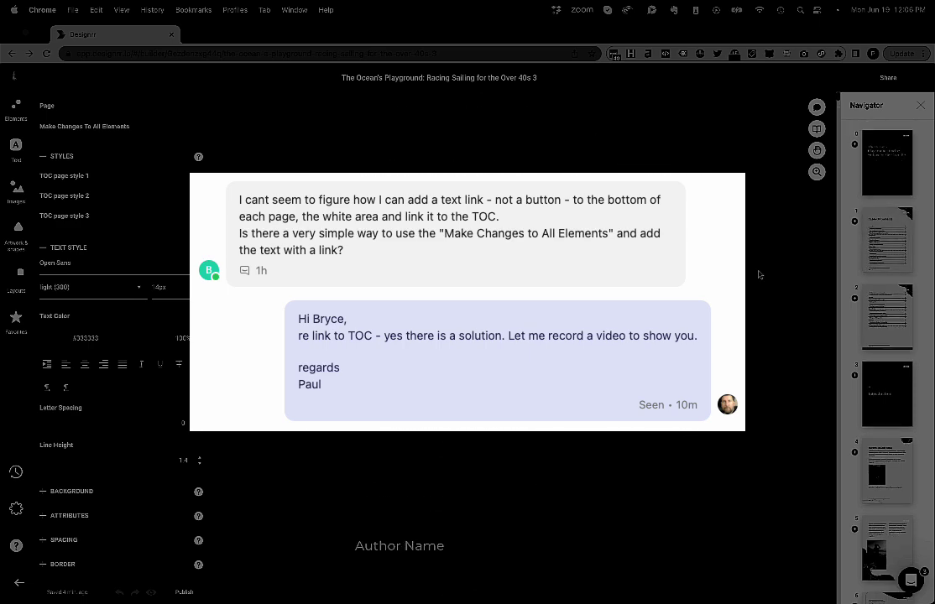
scroll(752, 377, "down", 3)
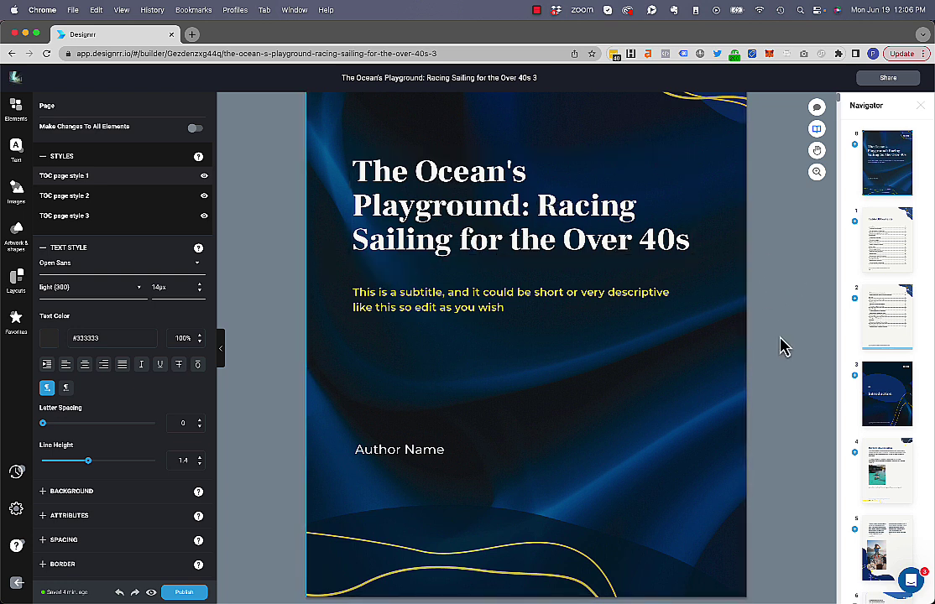
left_click(890, 259)
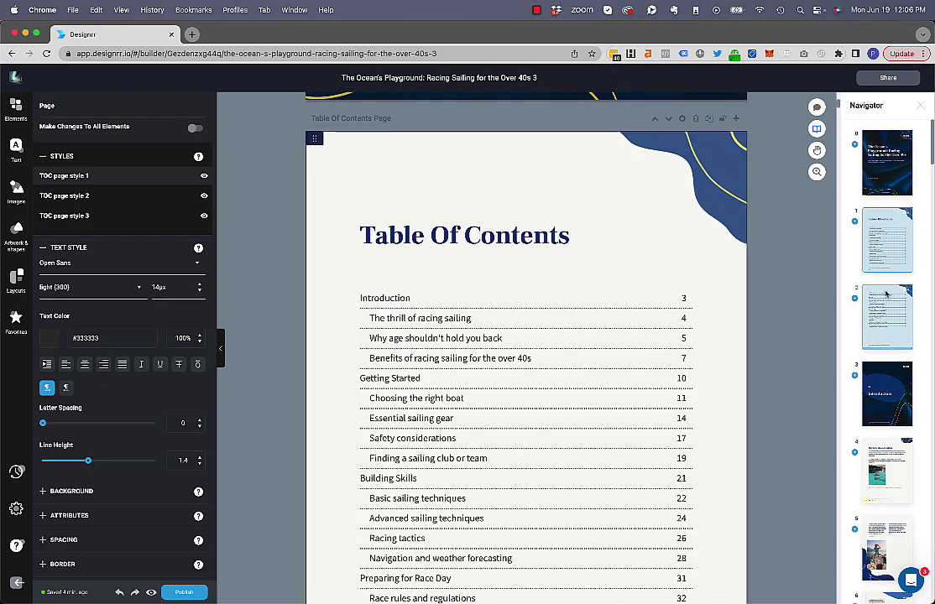
Step: Look through the Introduction chapter's pages 3 to 10 and return to the Table Of Contents page
left_click(898, 388)
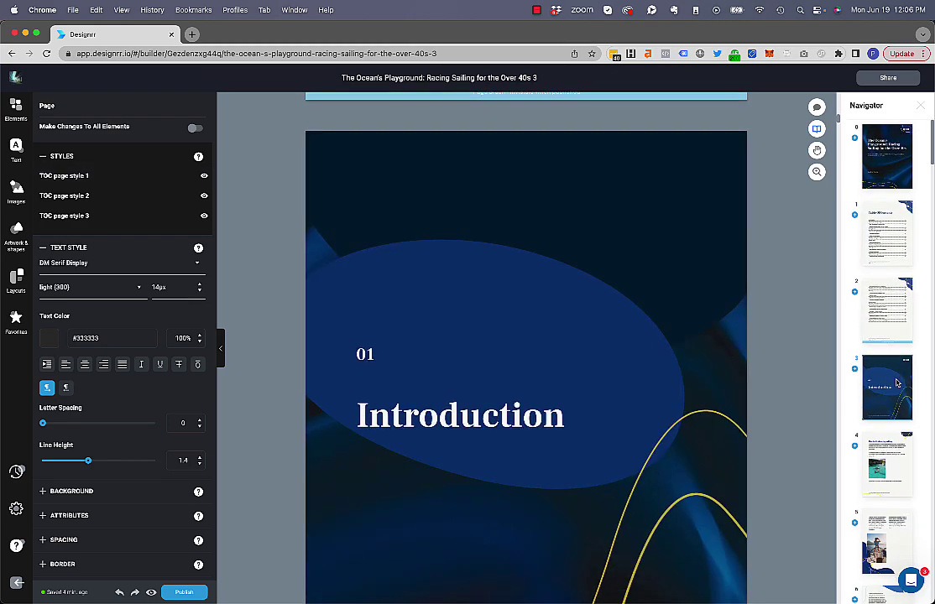
left_click(897, 382)
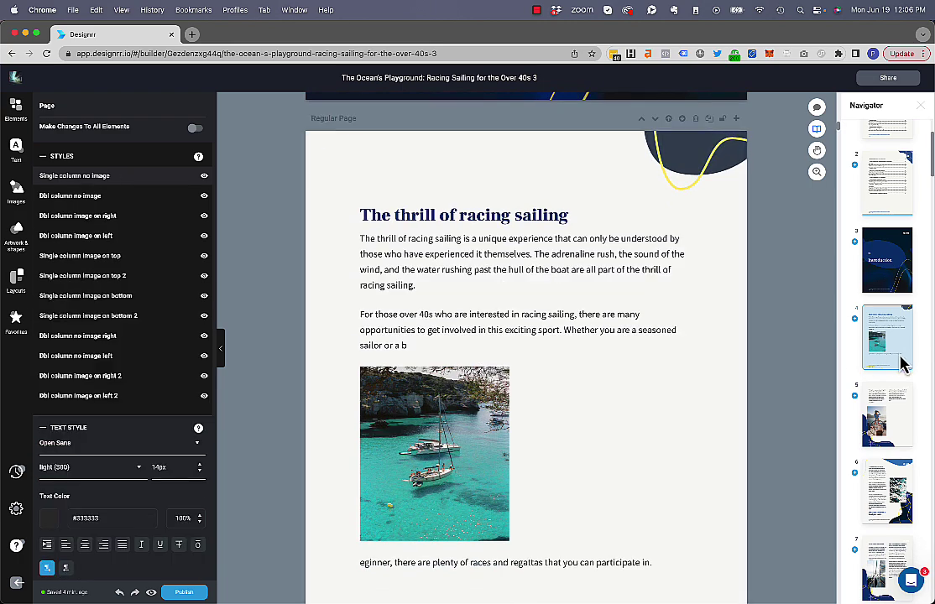
left_click(897, 428)
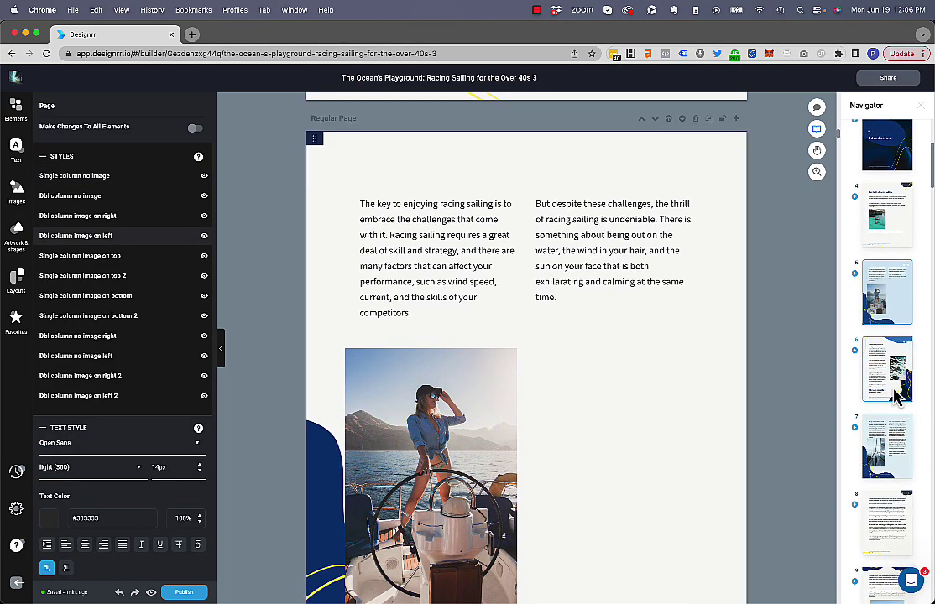
left_click(892, 373)
left_click(893, 448)
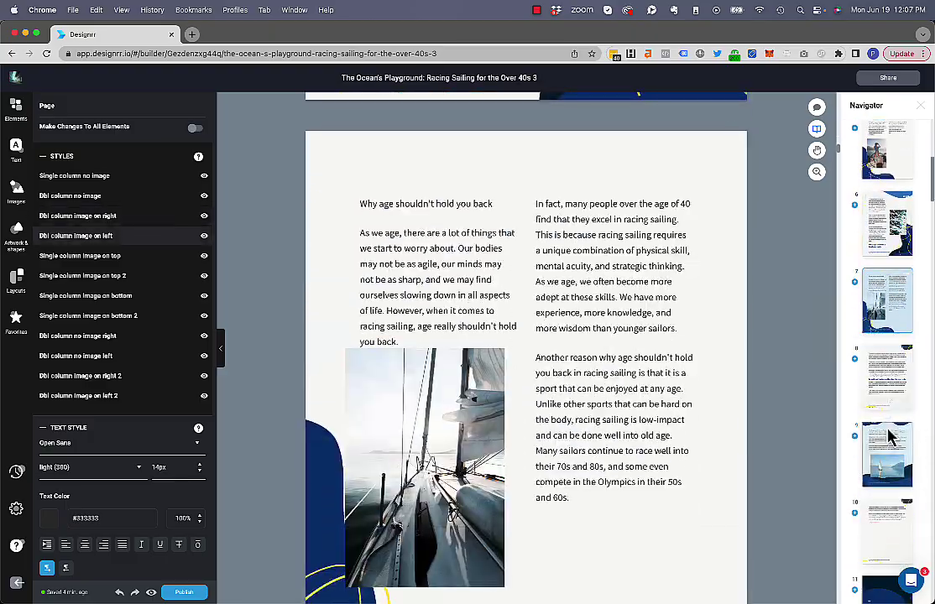
left_click(895, 451)
left_click(898, 454)
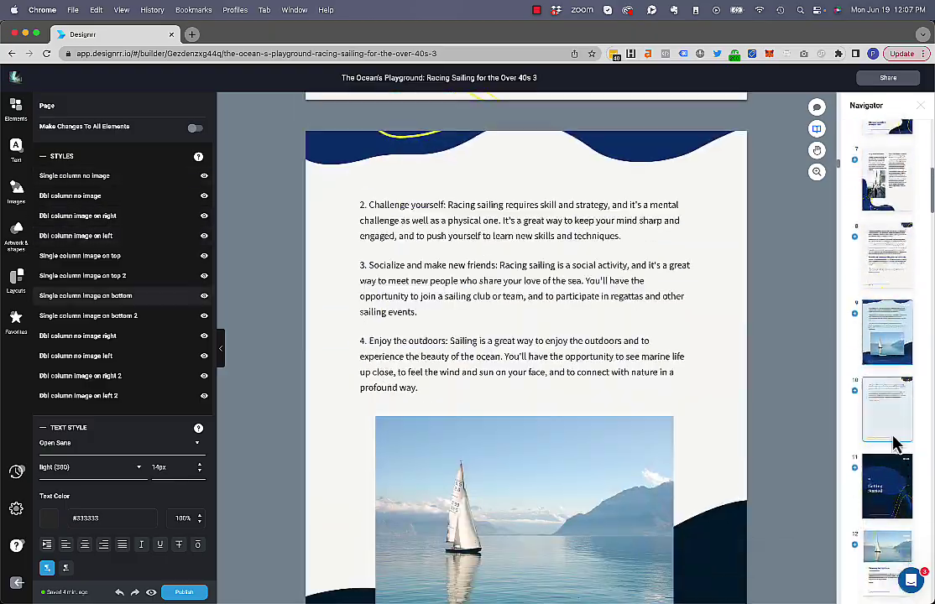
left_click(893, 433)
left_click(900, 344)
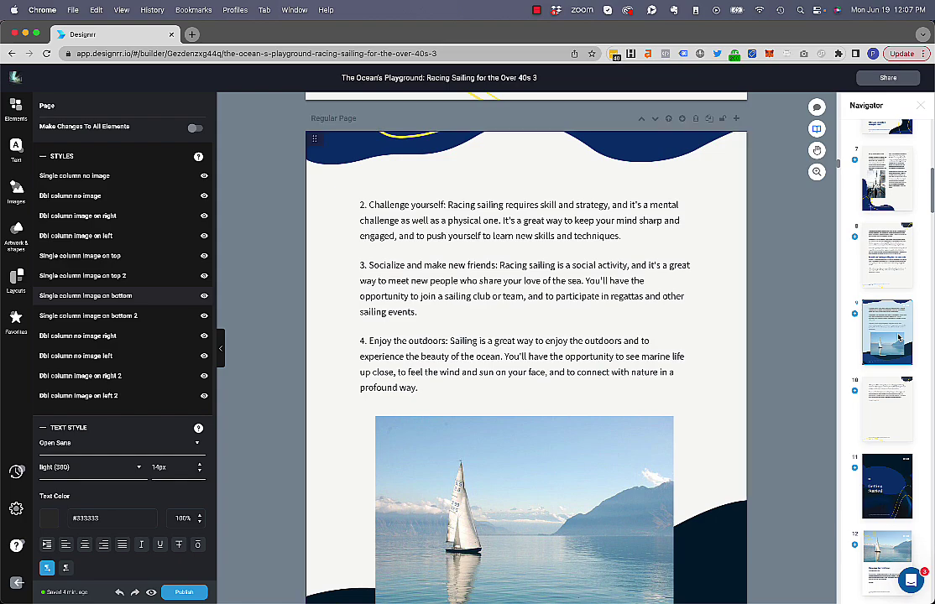
left_click(903, 257)
scroll(904, 257, "up", 10)
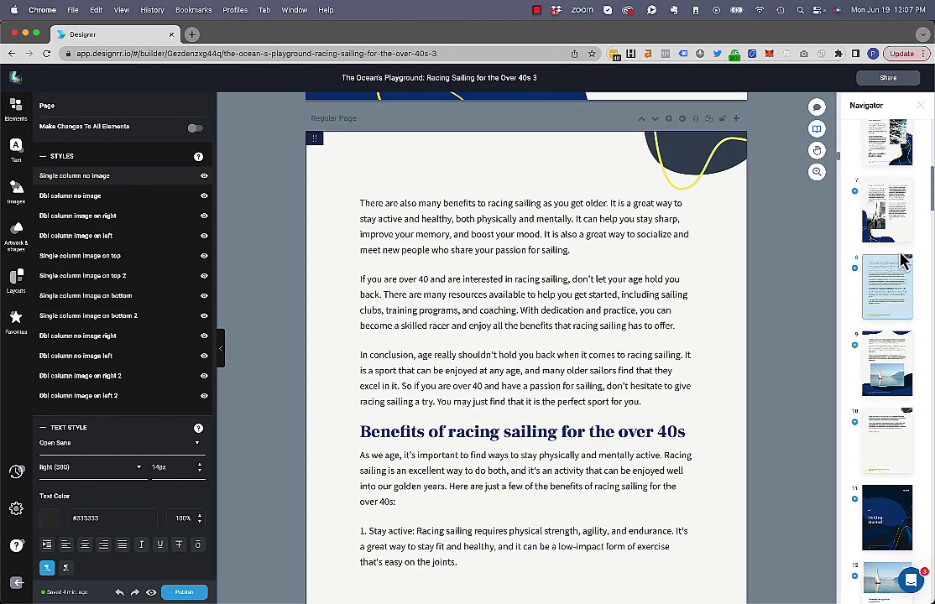
left_click(893, 254)
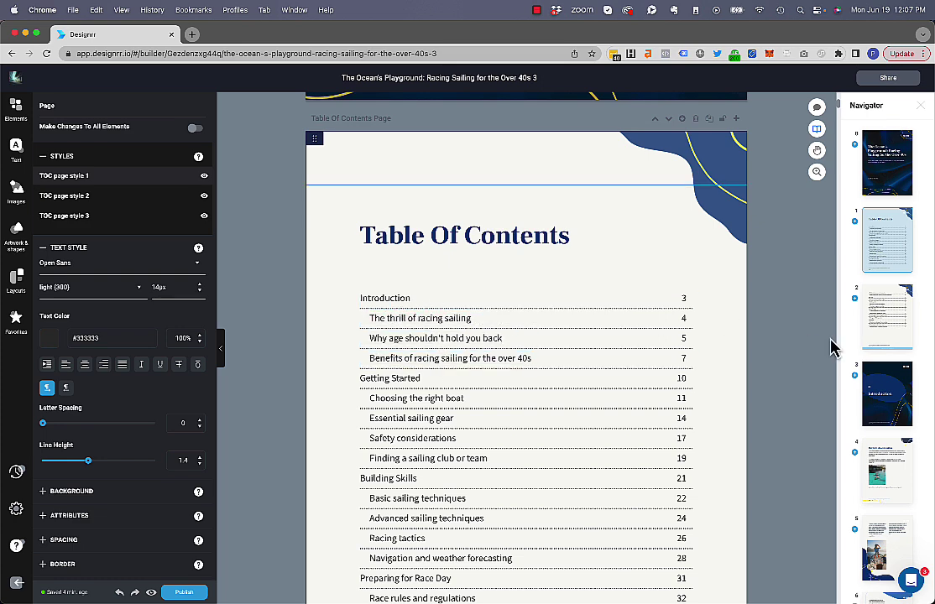
Step: Inspect the style of the "Benefits of racing sailing for the over 40s" heading on page 8 and return to the Table Of Contents page
scroll(919, 321, "down", 5)
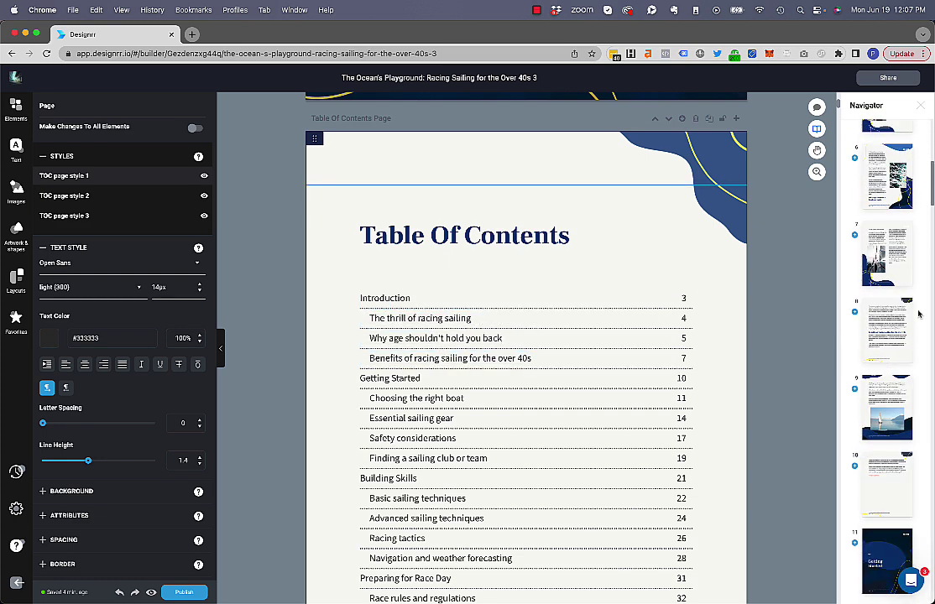
left_click(907, 326)
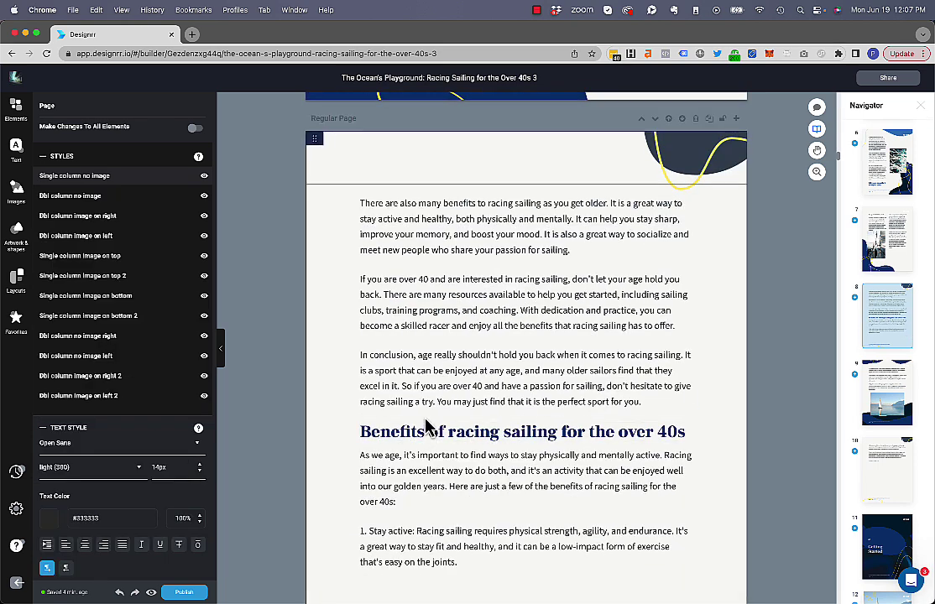
left_click(460, 431)
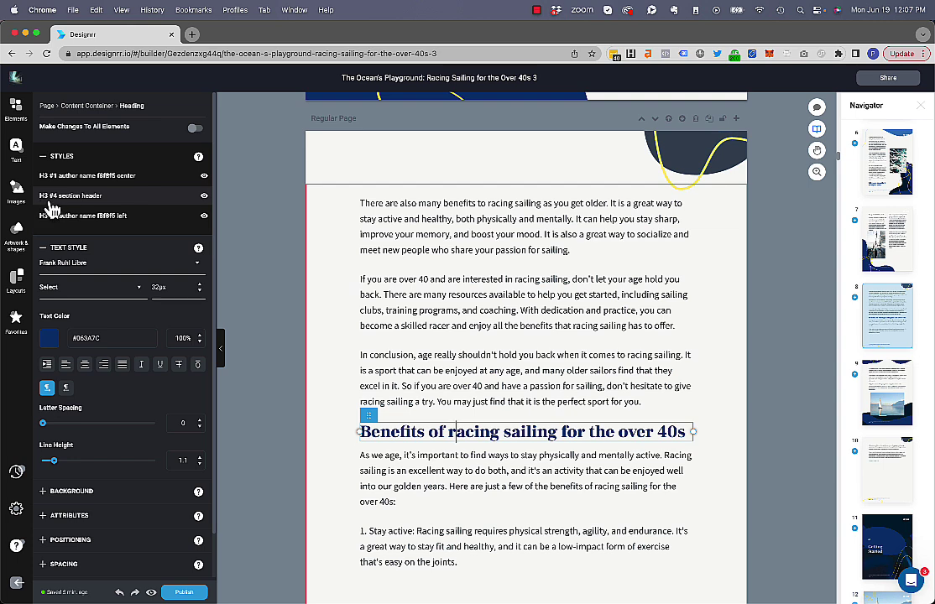
scroll(897, 244, "up", 3)
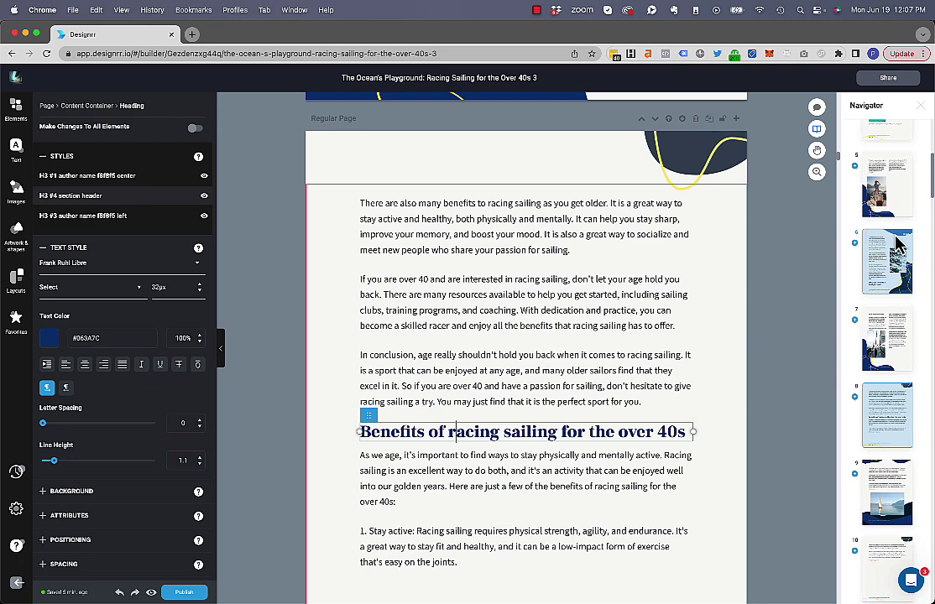
scroll(897, 244, "up", 10)
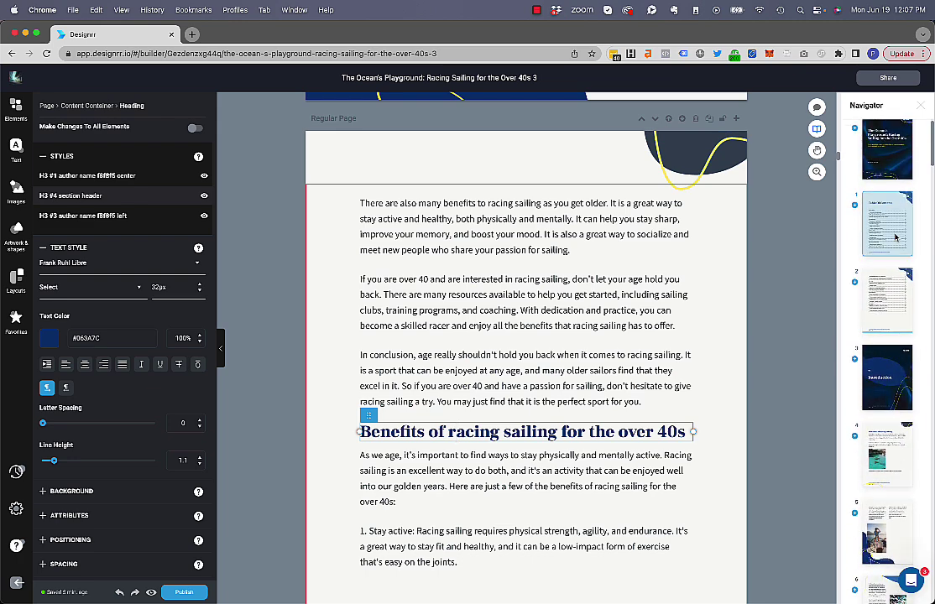
left_click(895, 238)
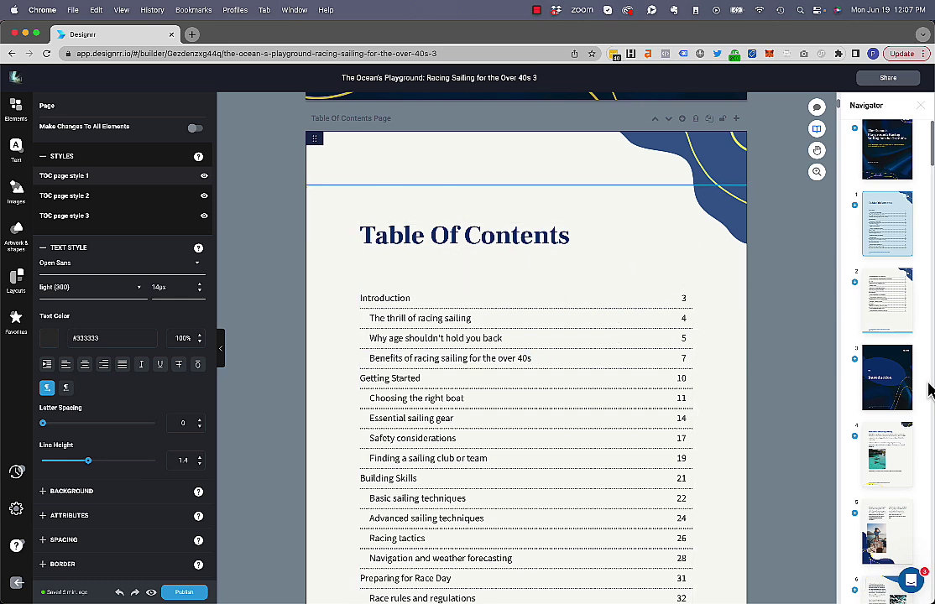
Step: Examine the footer area on page 37 and compare it with the bottoms of the preceding pages back to page 32
scroll(900, 402, "down", 20)
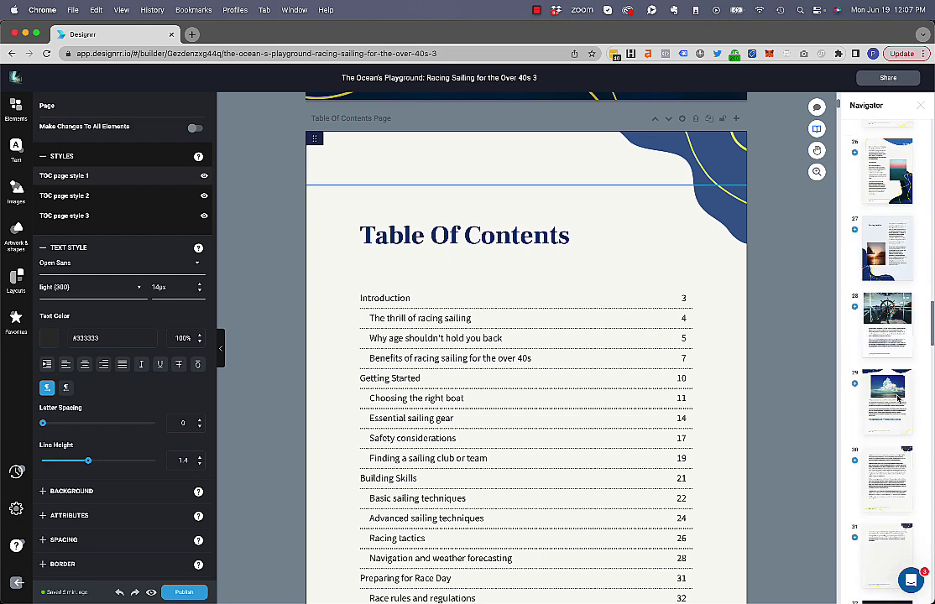
scroll(897, 403, "down", 7)
left_click(892, 434)
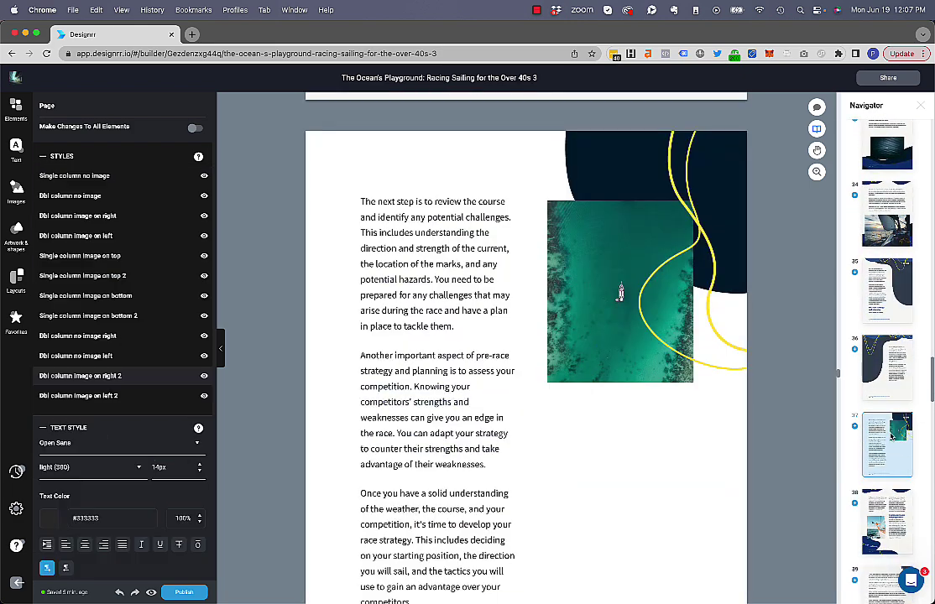
scroll(558, 516, "down", 3)
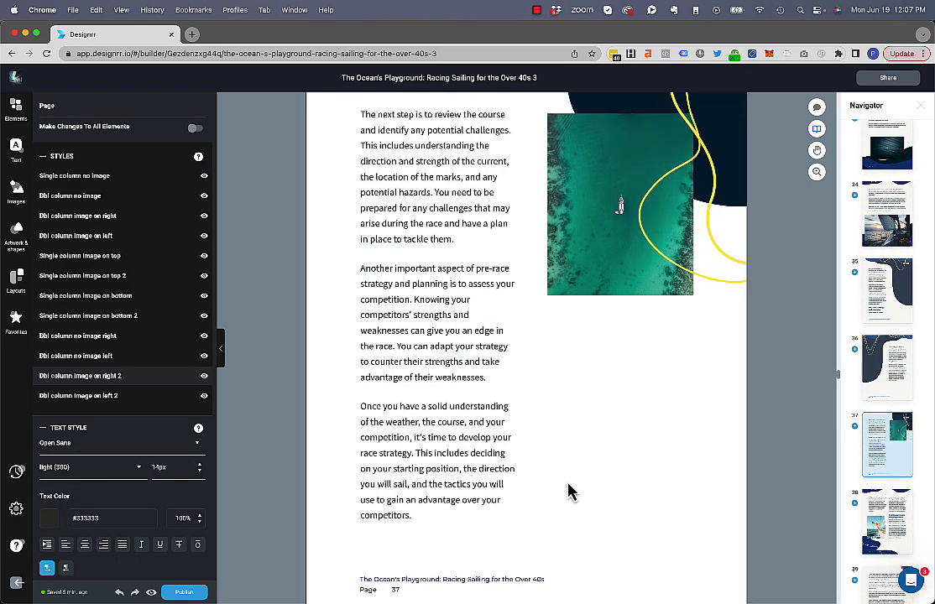
scroll(568, 492, "down", 1)
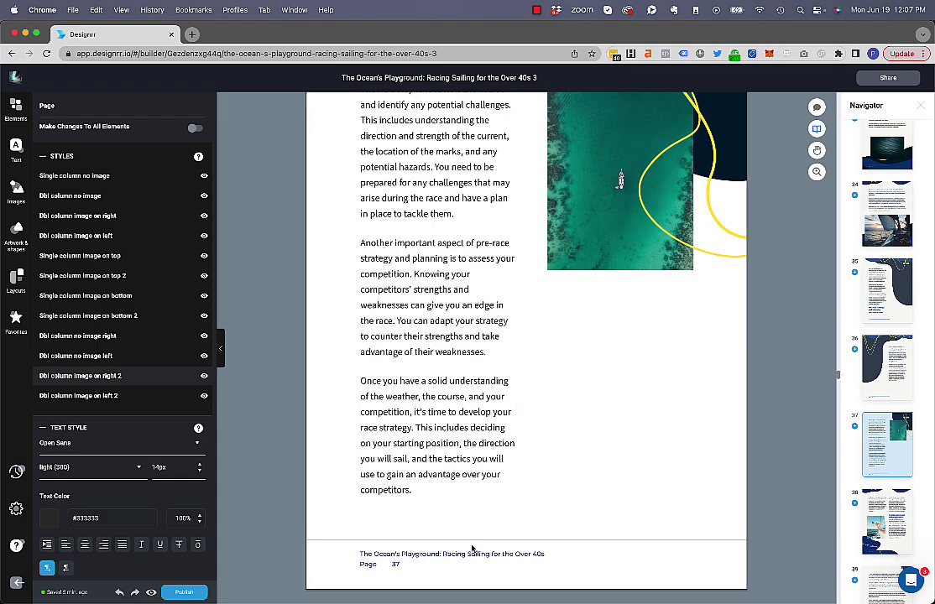
scroll(514, 453, "up", 20)
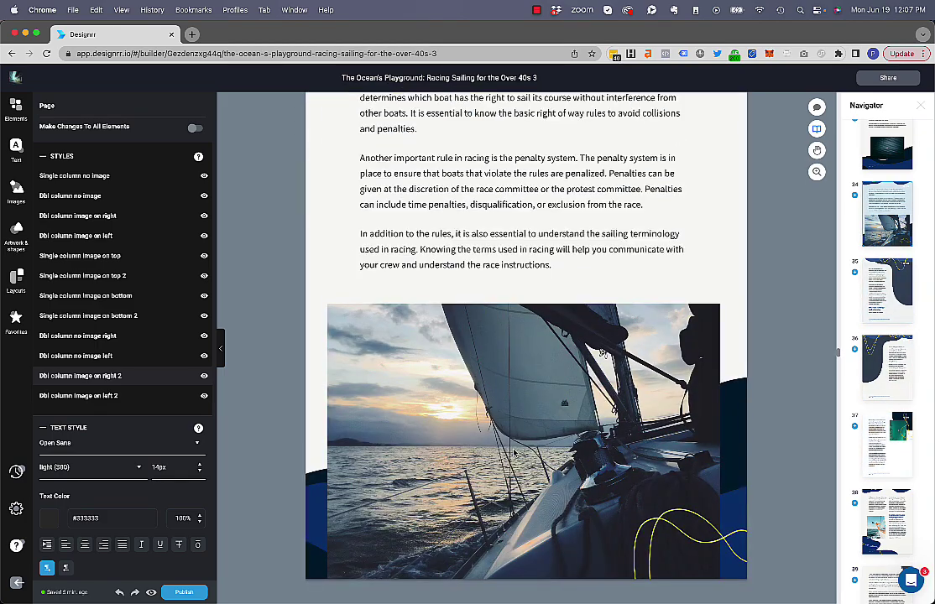
scroll(513, 453, "up", 10)
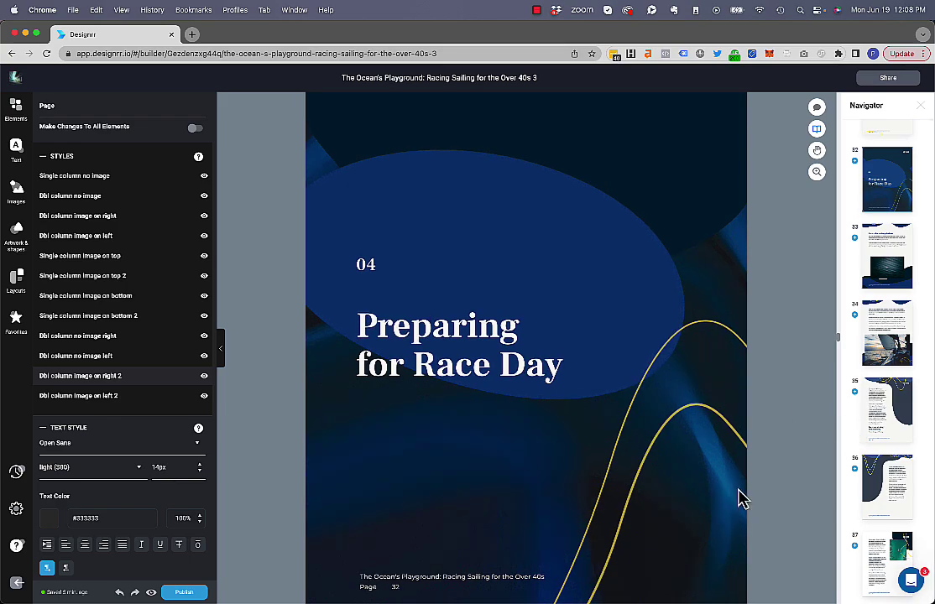
Step: Shrink the sunset sailing image on page 34 so that it no longer covers the page's footer area
scroll(682, 533, "down", 5)
scroll(682, 533, "down", 10)
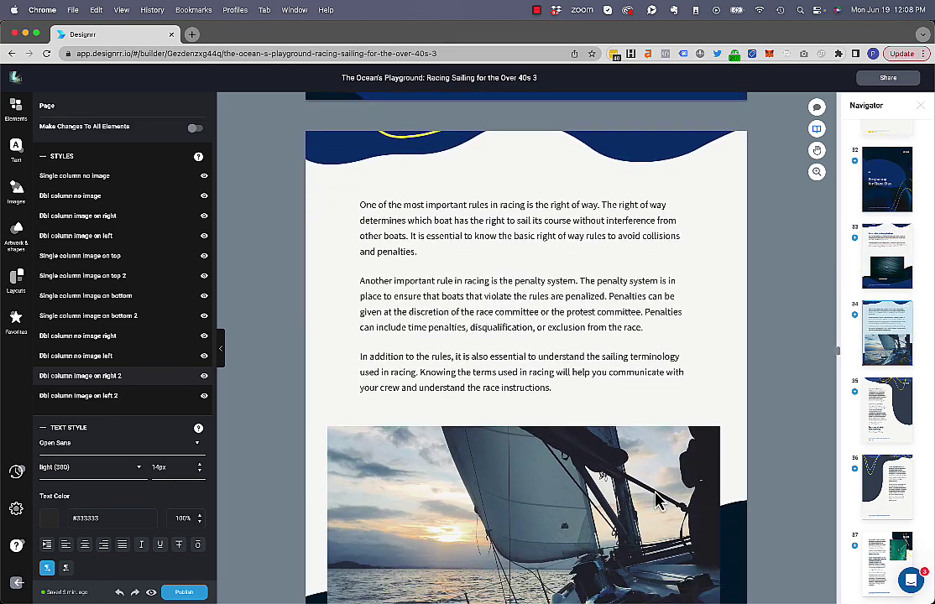
scroll(656, 495, "down", 1)
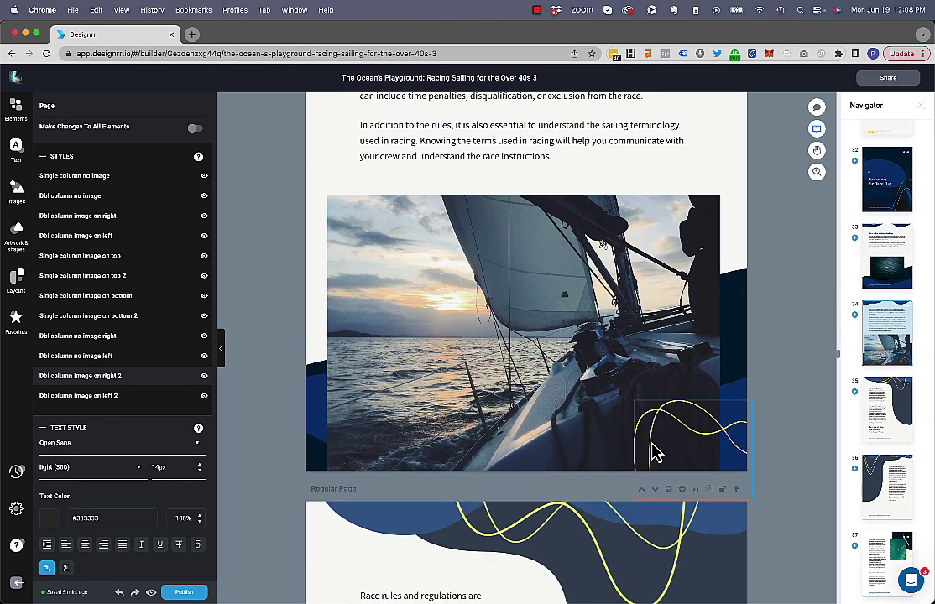
left_click(417, 371)
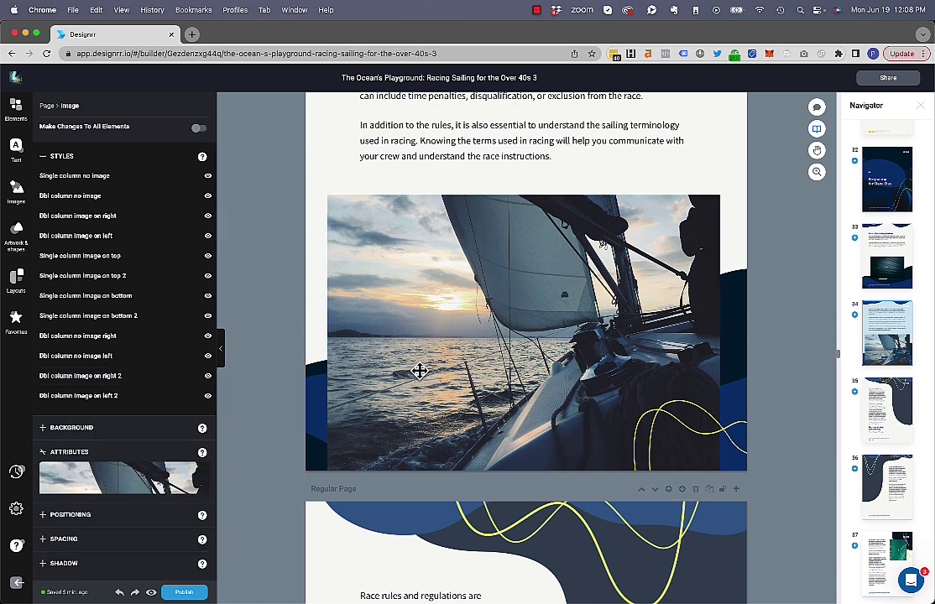
left_click_drag(525, 493, 544, 402)
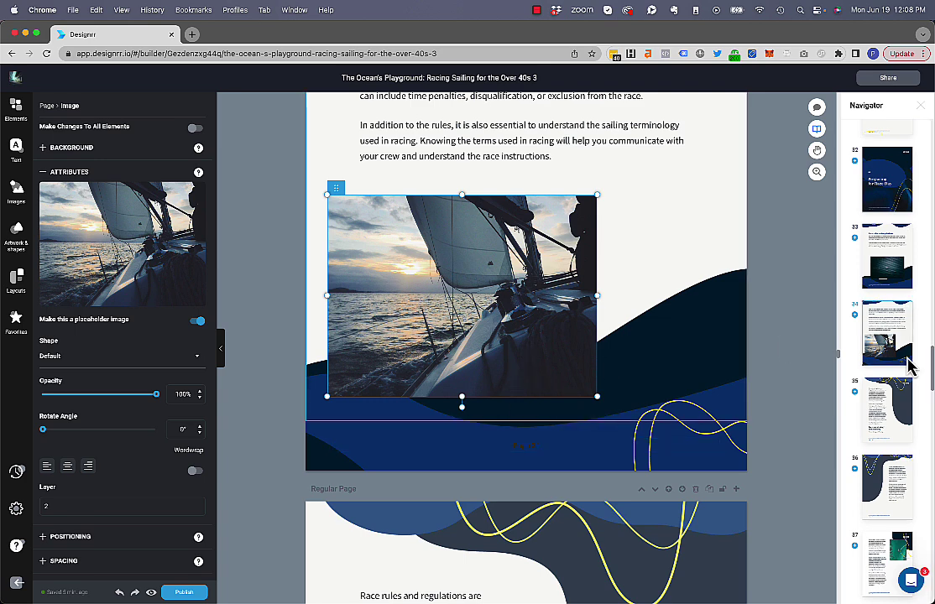
Step: Create a bookmark named TOC on the "Table Of Contents" heading of the first contents page
scroll(891, 290, "up", 15)
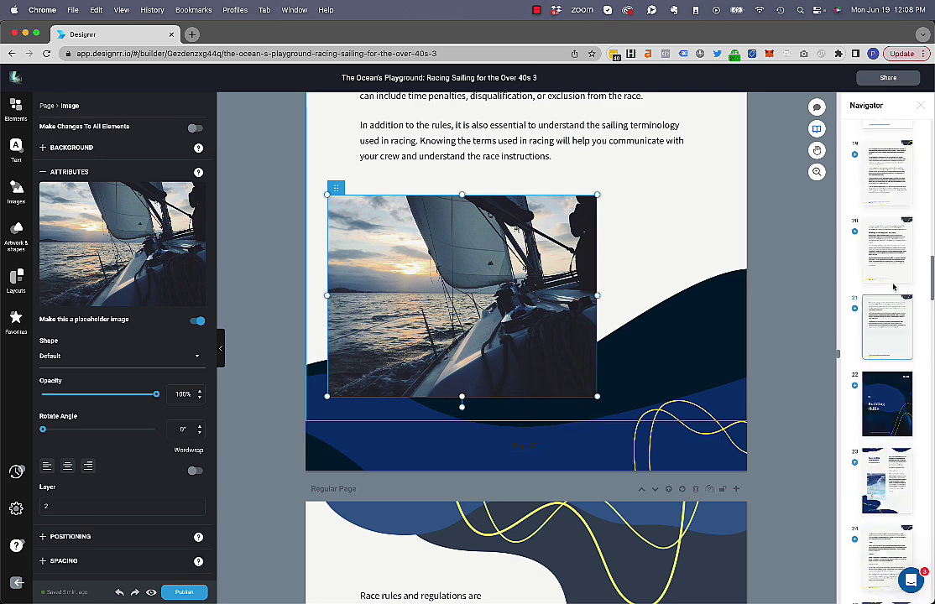
scroll(893, 287, "up", 7)
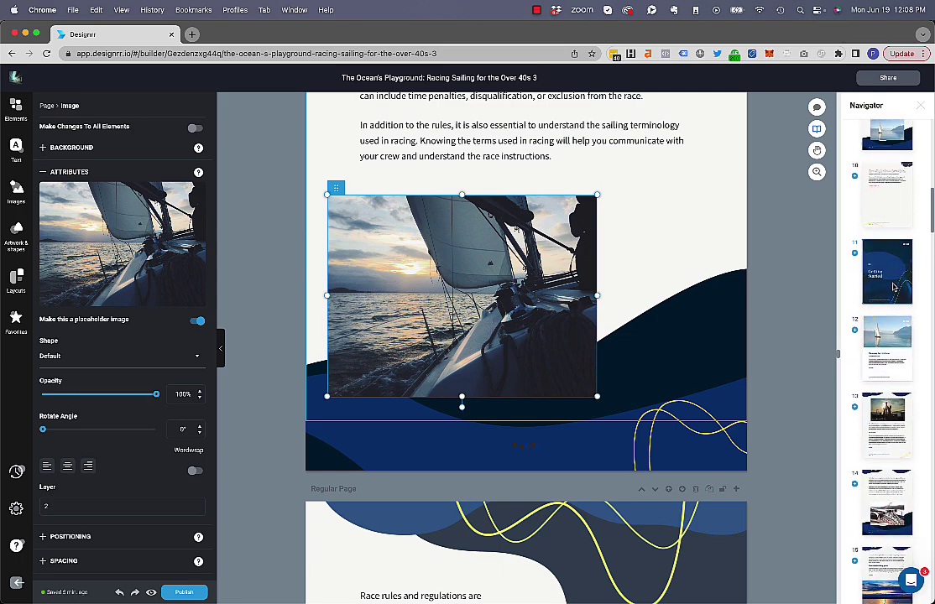
scroll(893, 287, "up", 5)
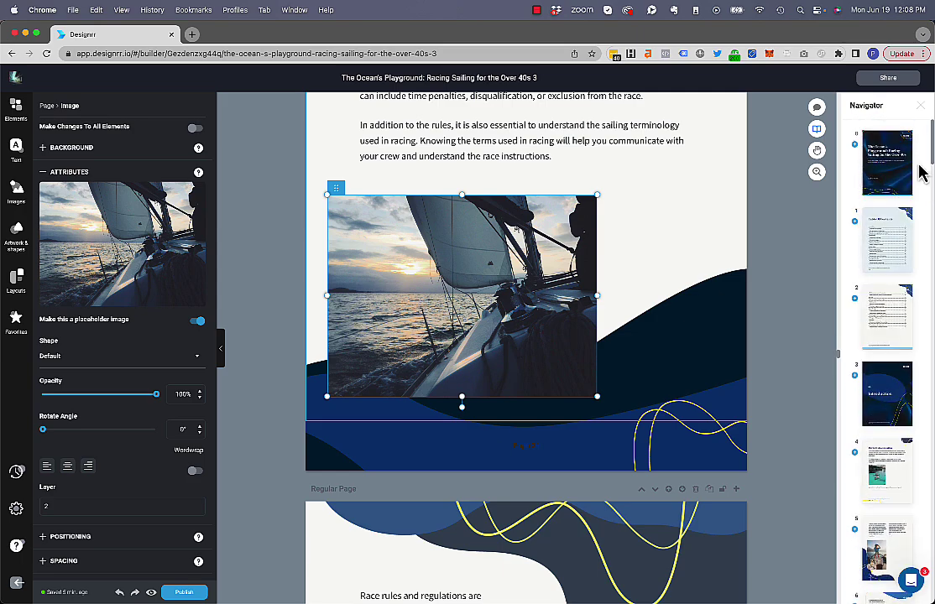
left_click(895, 221)
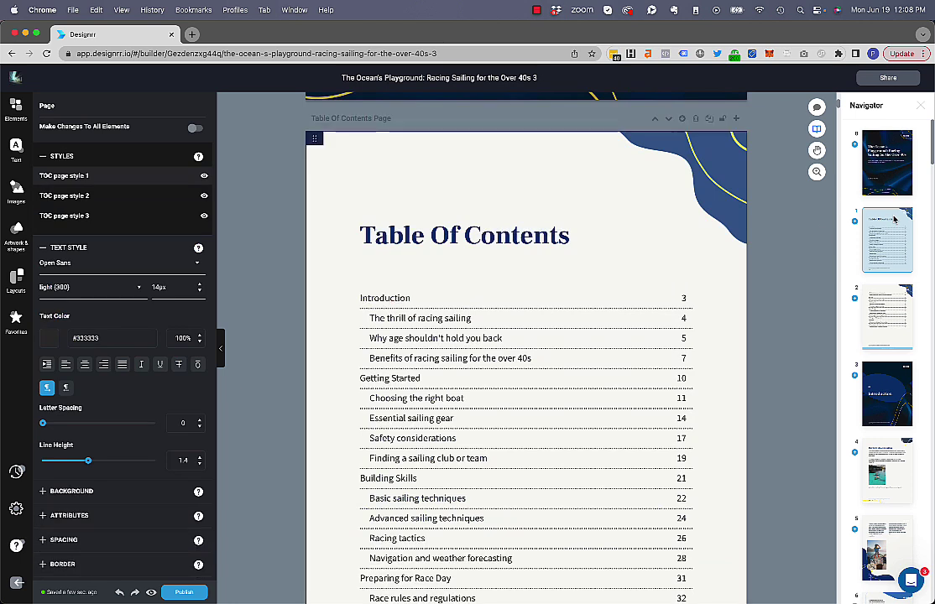
left_click(462, 238)
triple_click(462, 238)
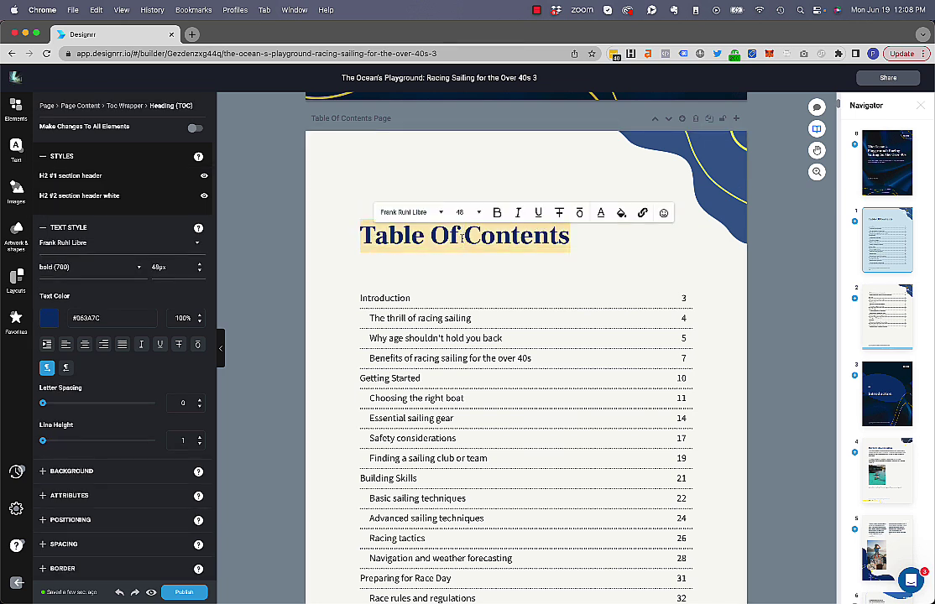
left_click(445, 239)
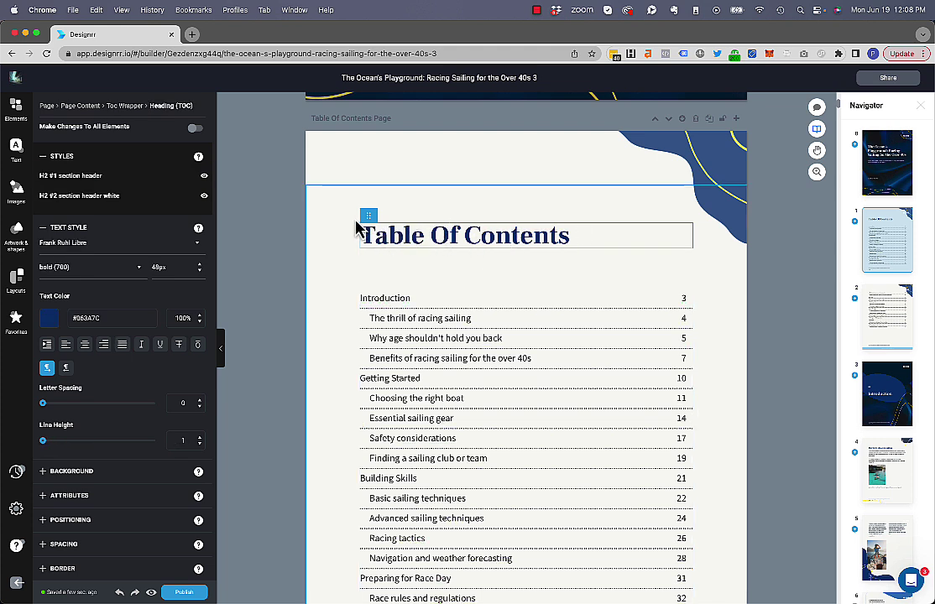
left_click(370, 217)
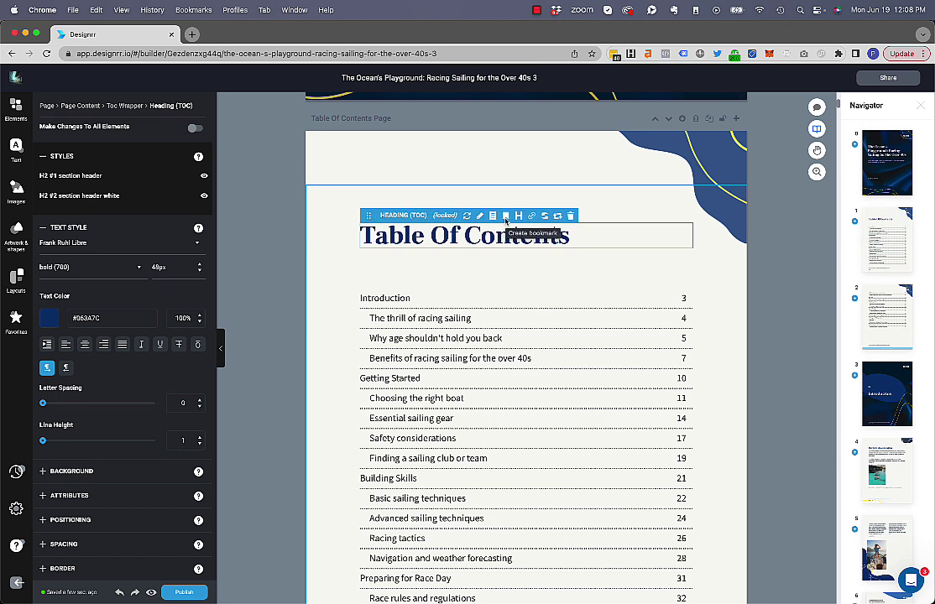
left_click(505, 218)
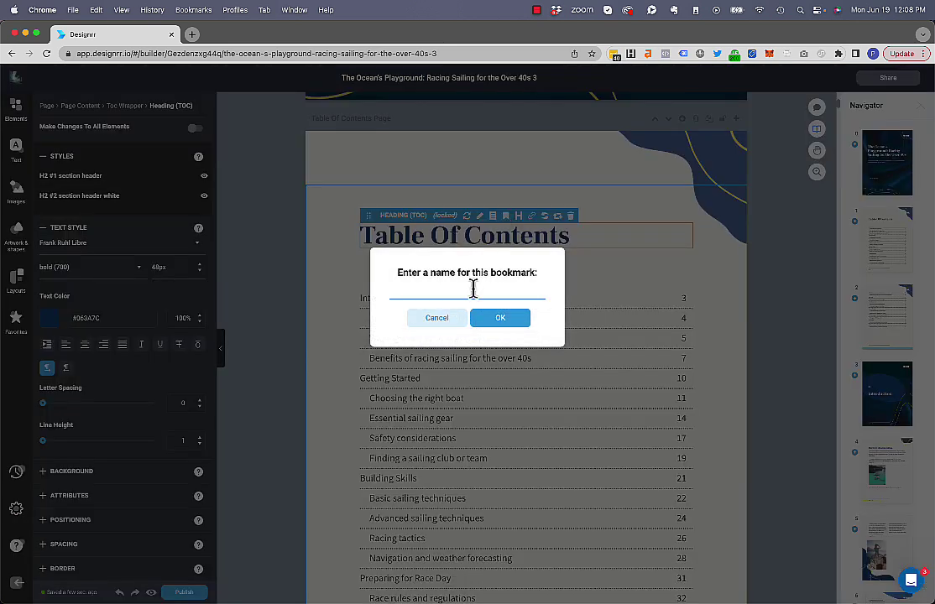
type("TOC")
left_click(497, 319)
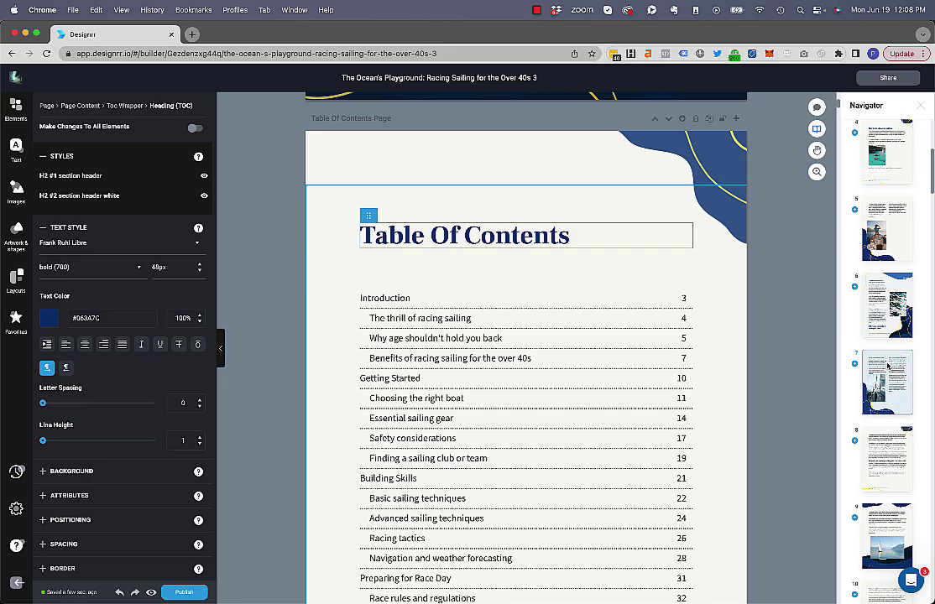
Step: Add the text "Back to the top" after the book title in page 4's footer, spaced well away from the title
scroll(895, 311, "down", 5)
left_click(895, 311)
scroll(892, 289, "up", 3)
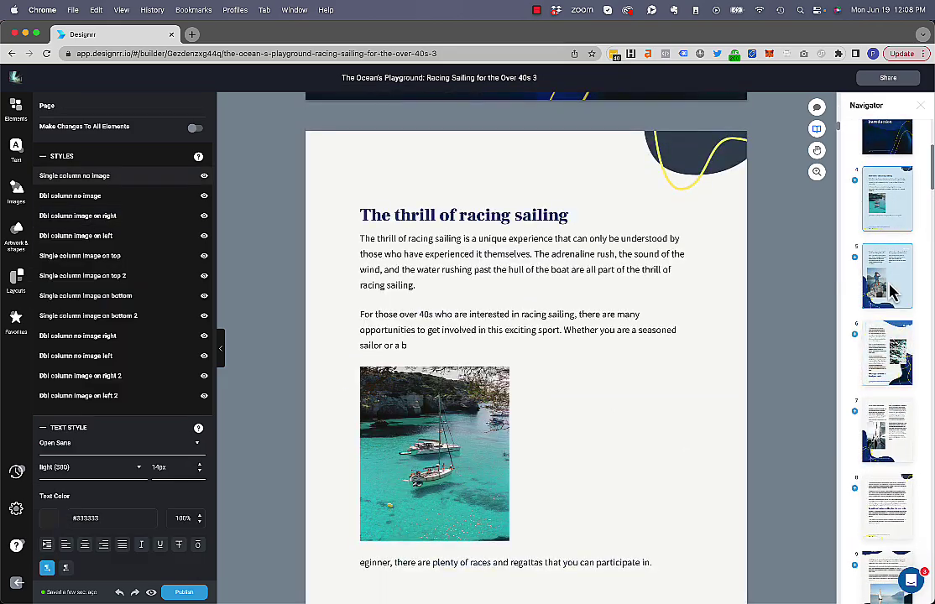
scroll(891, 285, "down", 2)
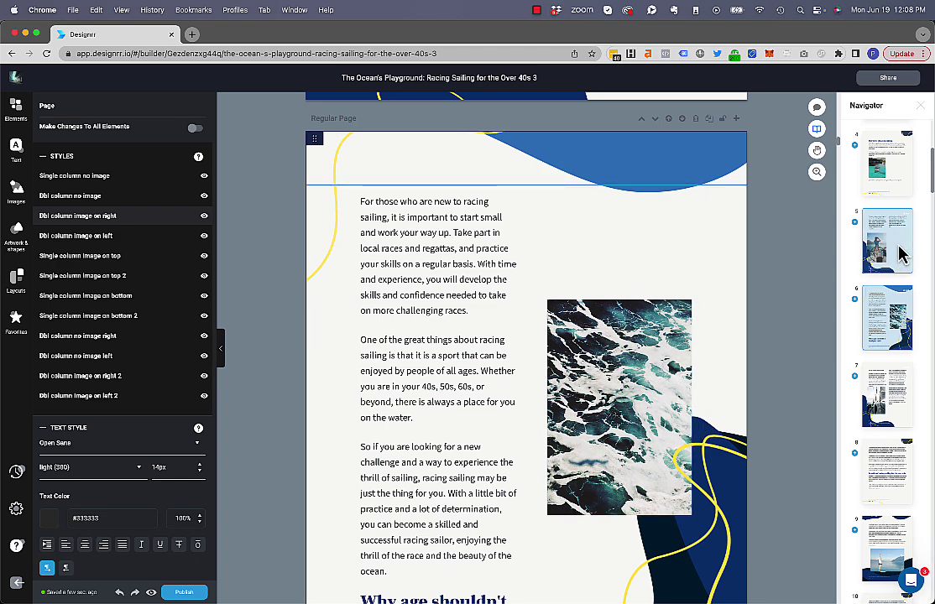
scroll(901, 256, "up", 1)
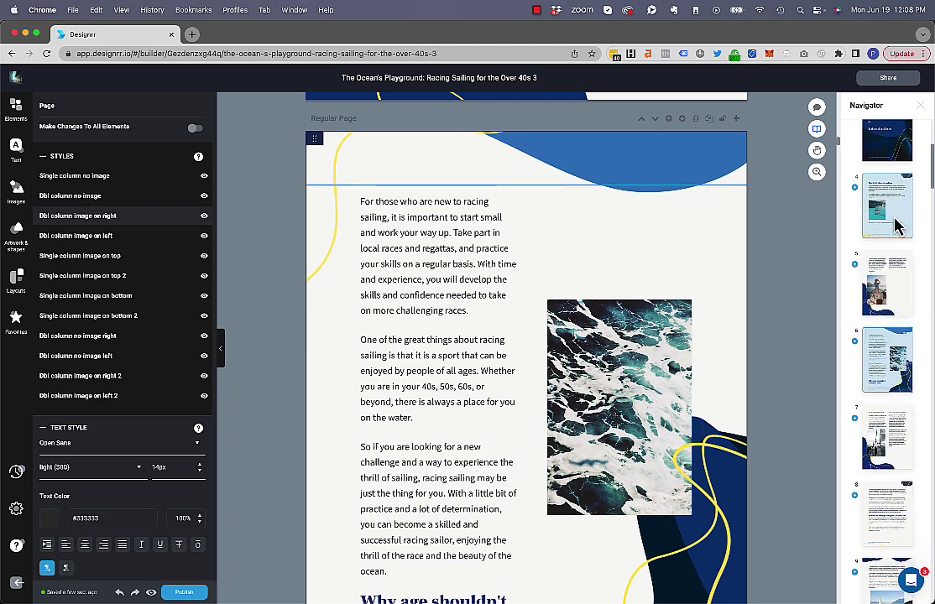
left_click(895, 225)
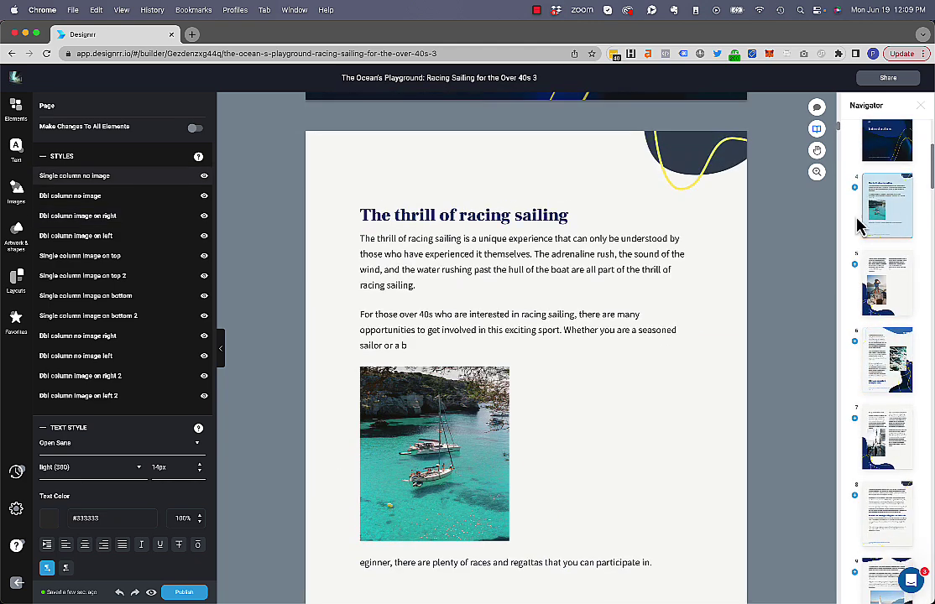
scroll(614, 364, "down", 5)
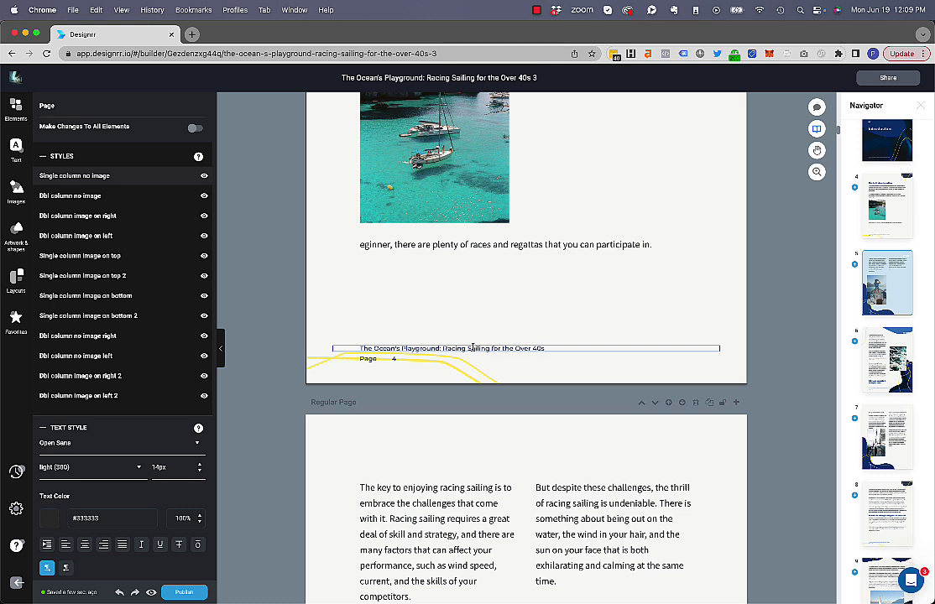
left_click(517, 348)
left_click(517, 348)
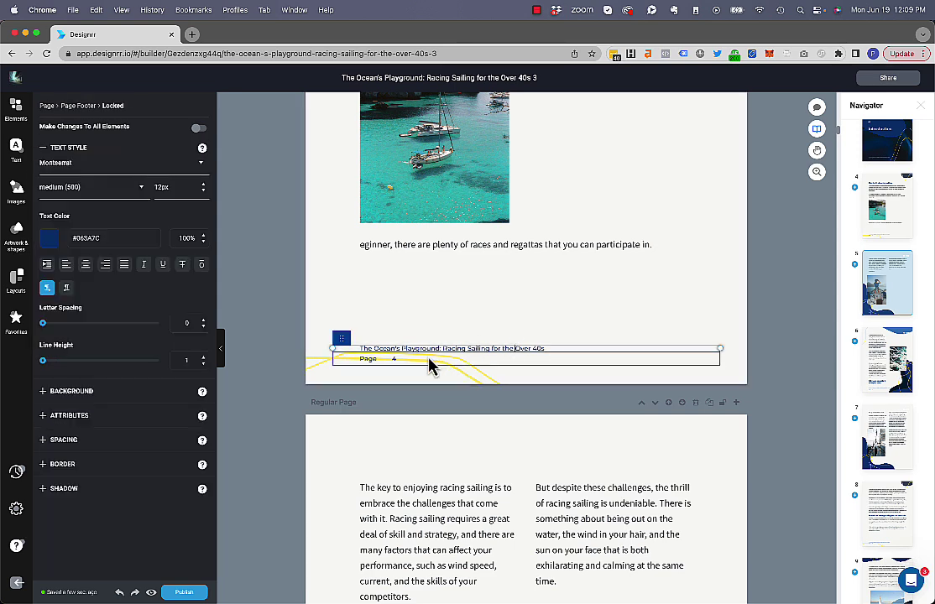
left_click(549, 348)
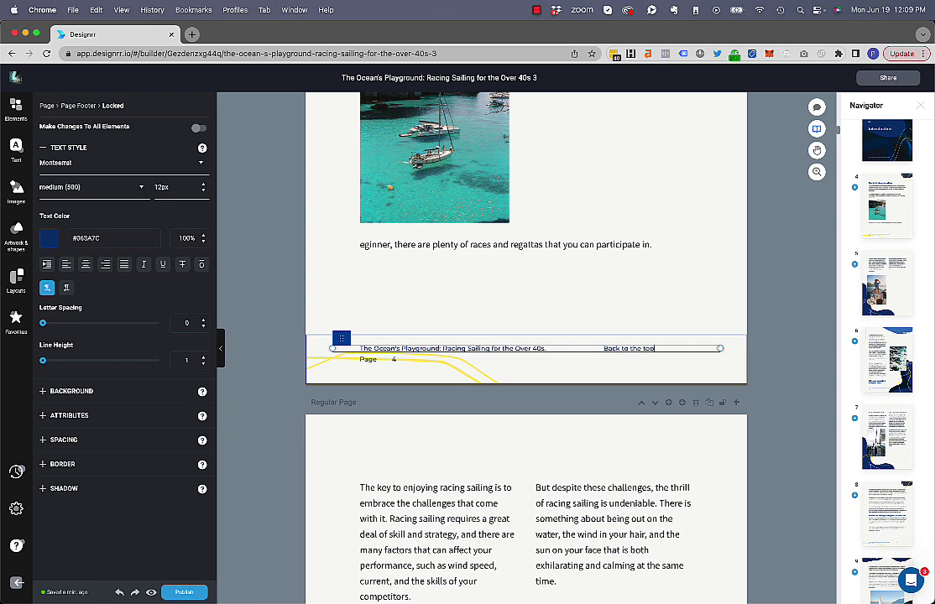
left_click(605, 362)
left_click(604, 347)
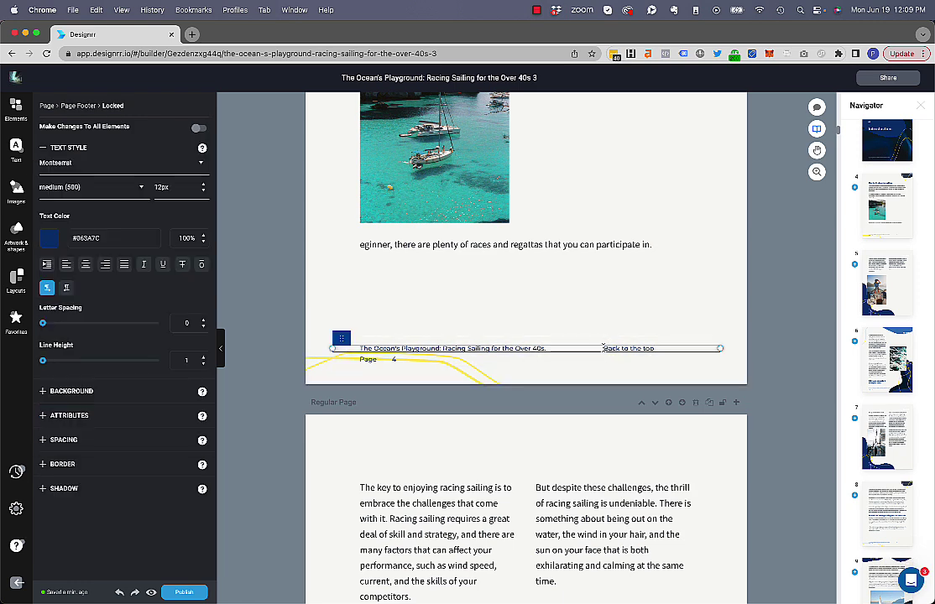
Step: Link the "Back to the top" text in page 4's footer to the TOC bookmark
triple_click(652, 351)
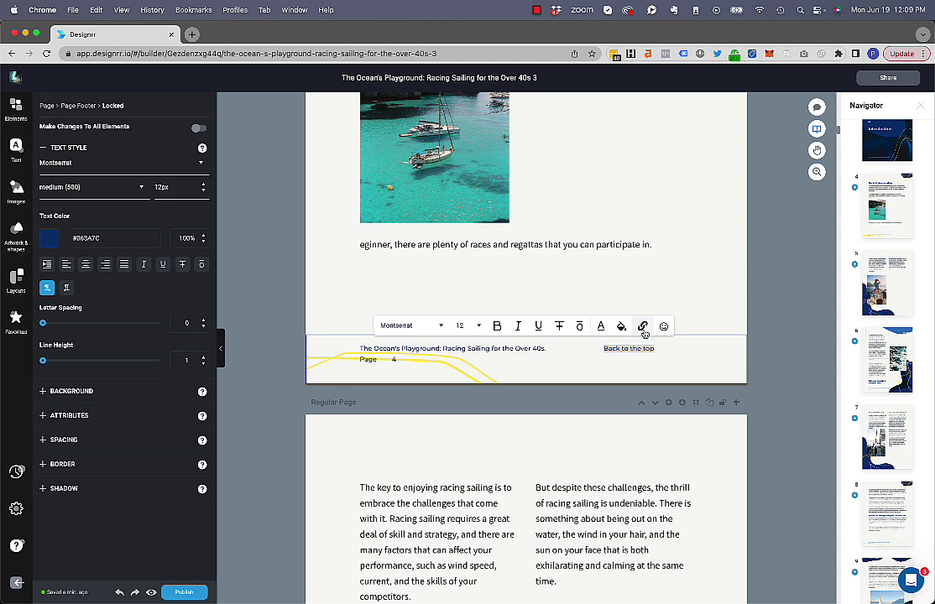
left_click(644, 326)
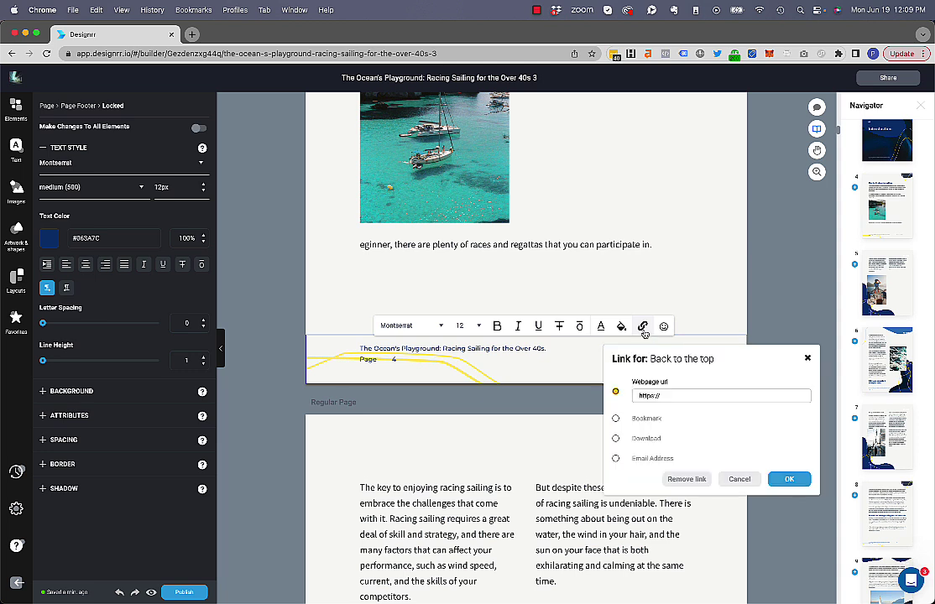
left_click(616, 420)
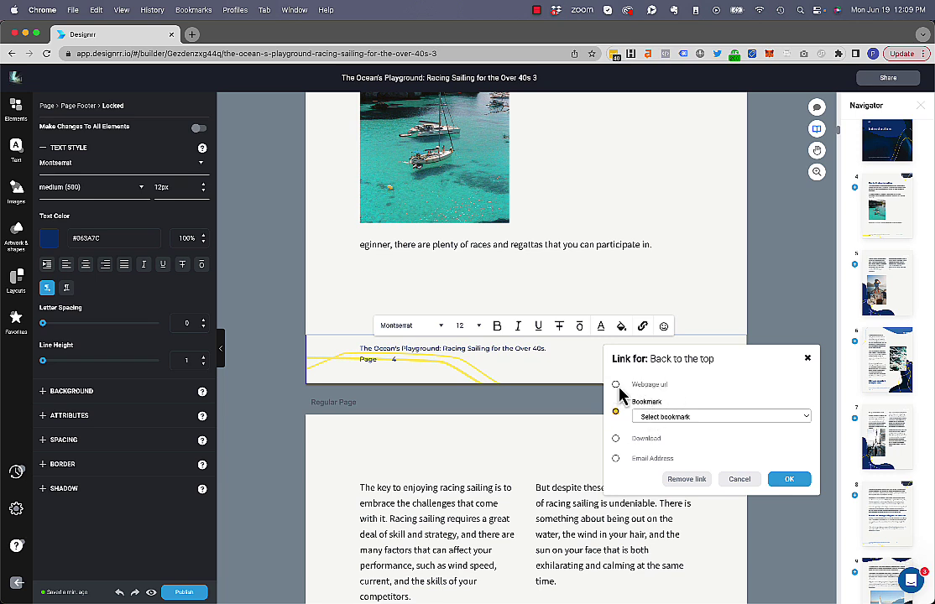
left_click(679, 420)
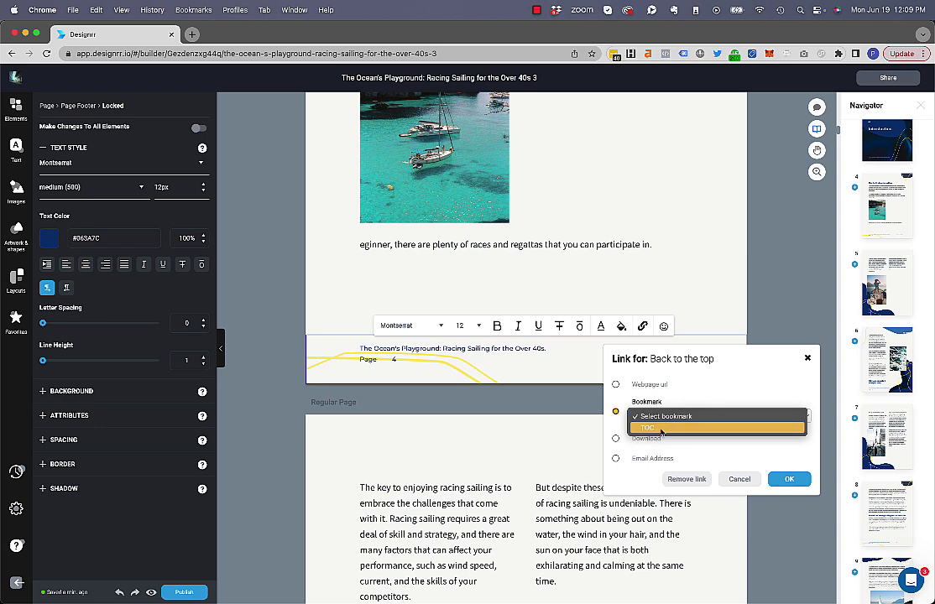
left_click(661, 429)
left_click(789, 480)
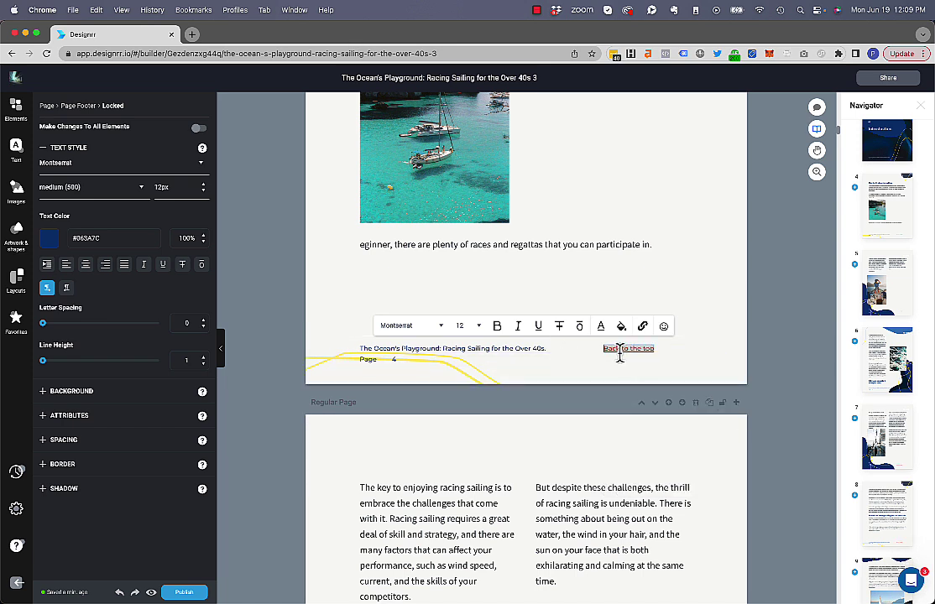
left_click(580, 350)
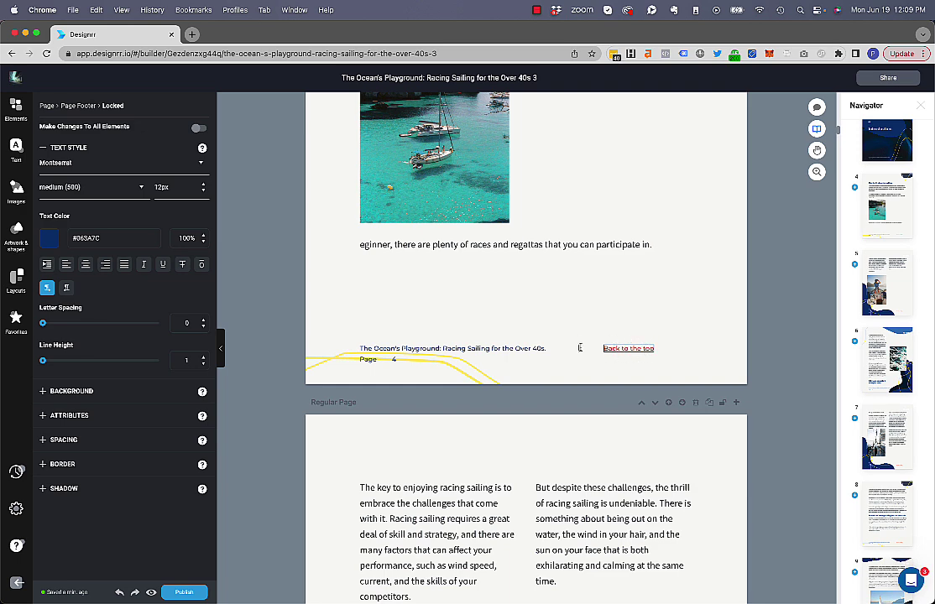
left_click(602, 327)
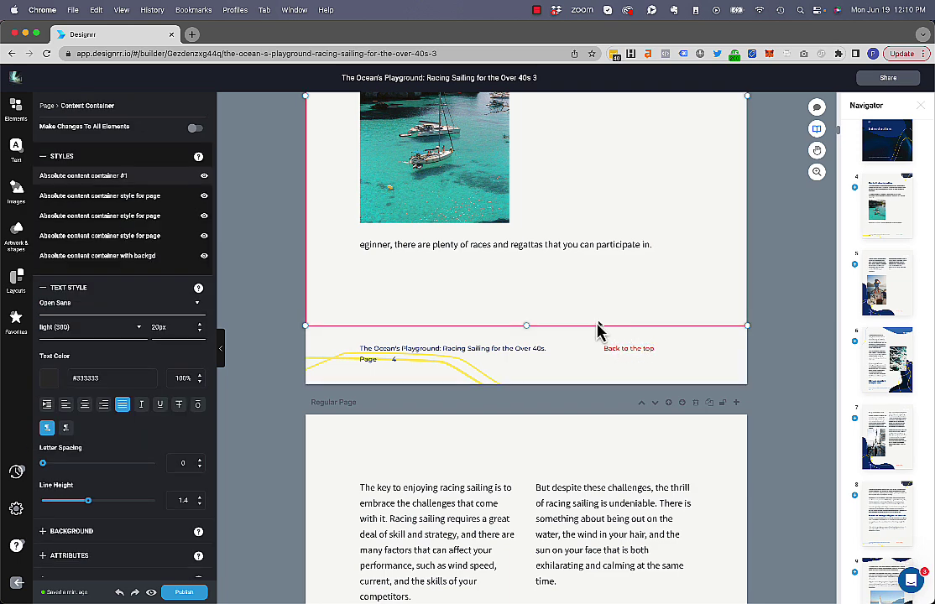
Step: Apply the text of page 4's footer to all page footers and check the footers on the following pages
scroll(714, 364, "up", 1)
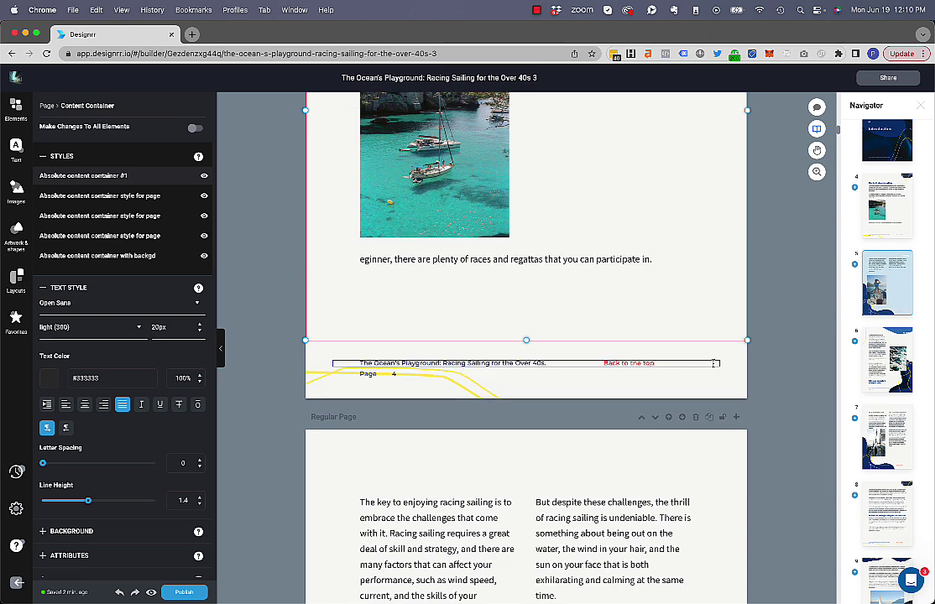
left_click(586, 363)
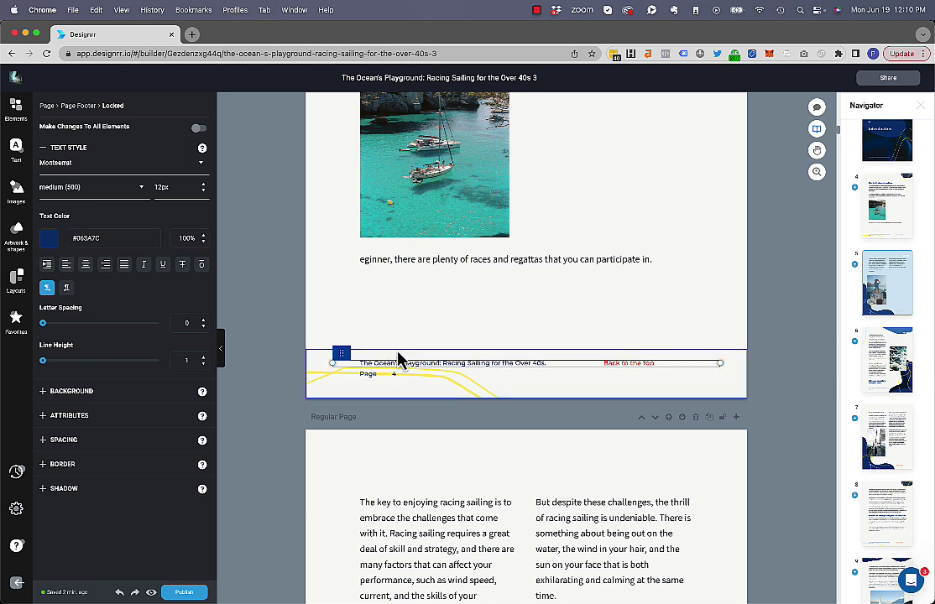
mouse_move(342, 354)
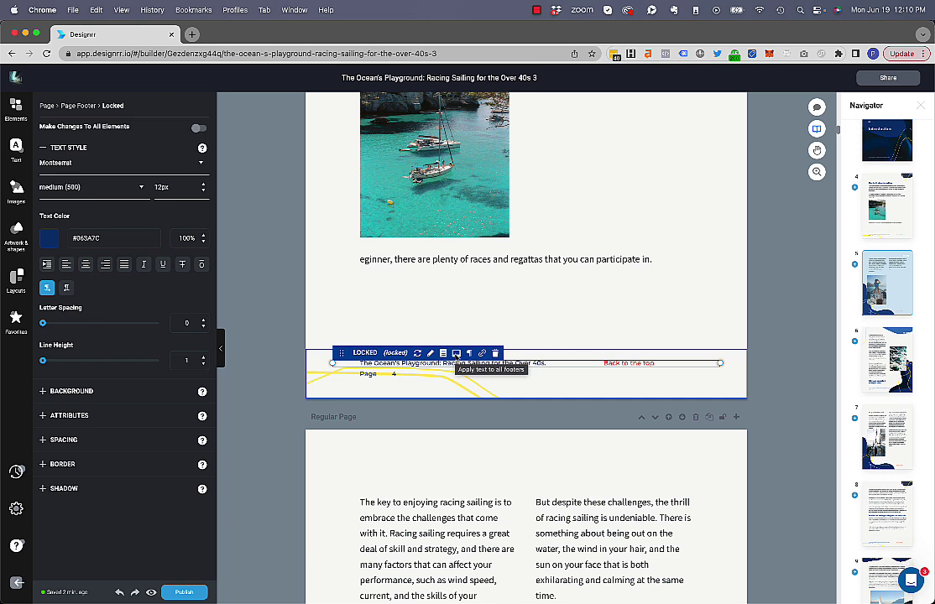
left_click(457, 354)
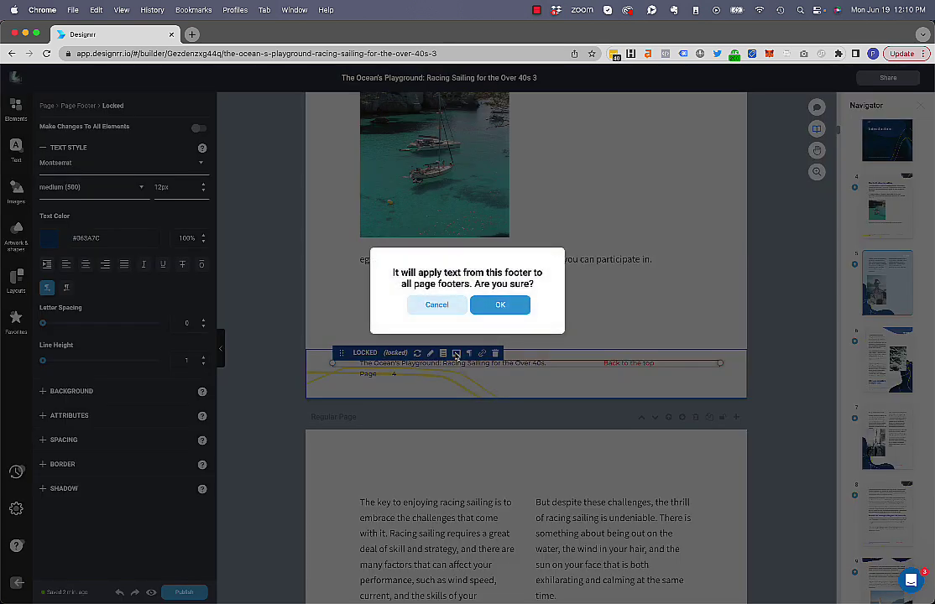
left_click(500, 306)
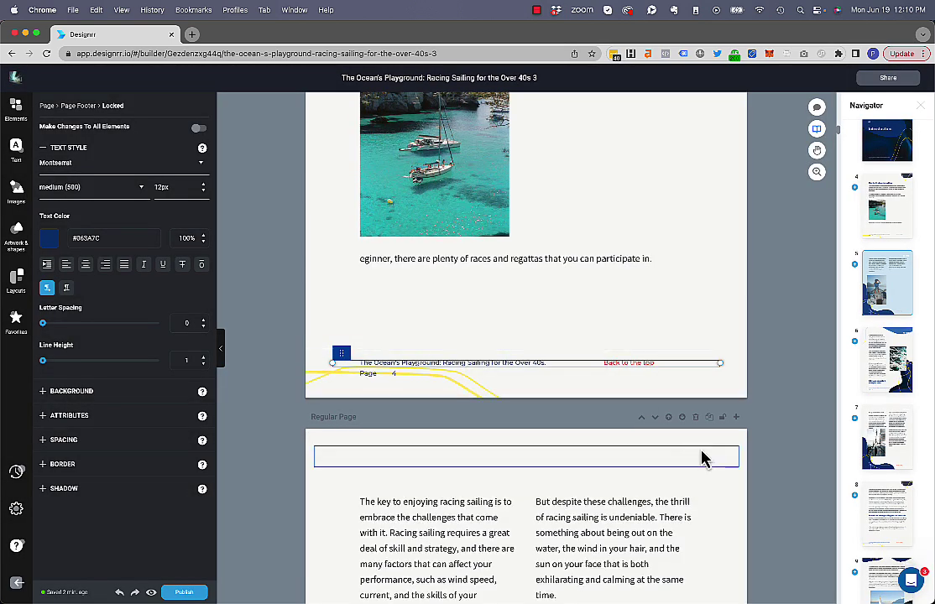
scroll(704, 459, "down", 10)
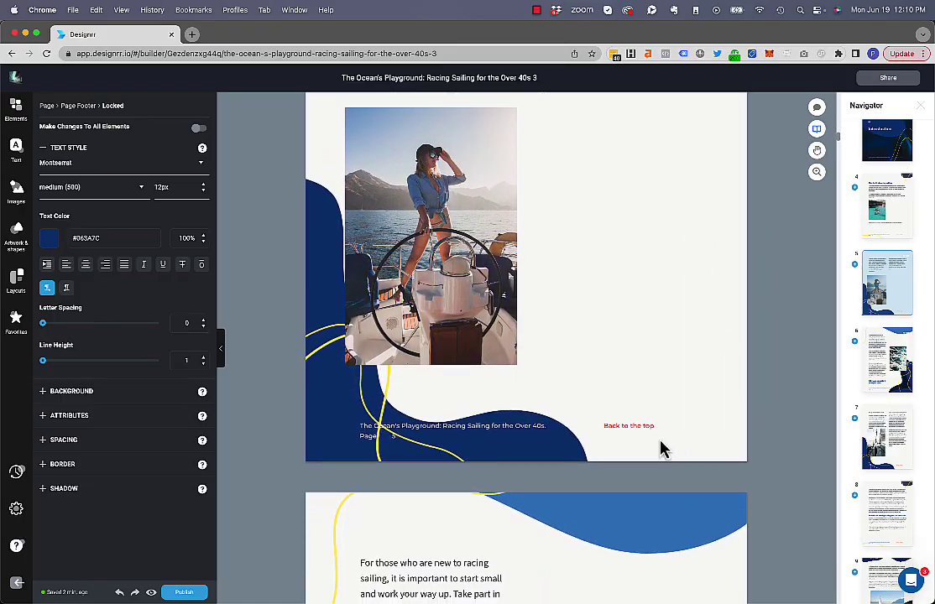
scroll(700, 462, "down", 10)
scroll(699, 460, "down", 10)
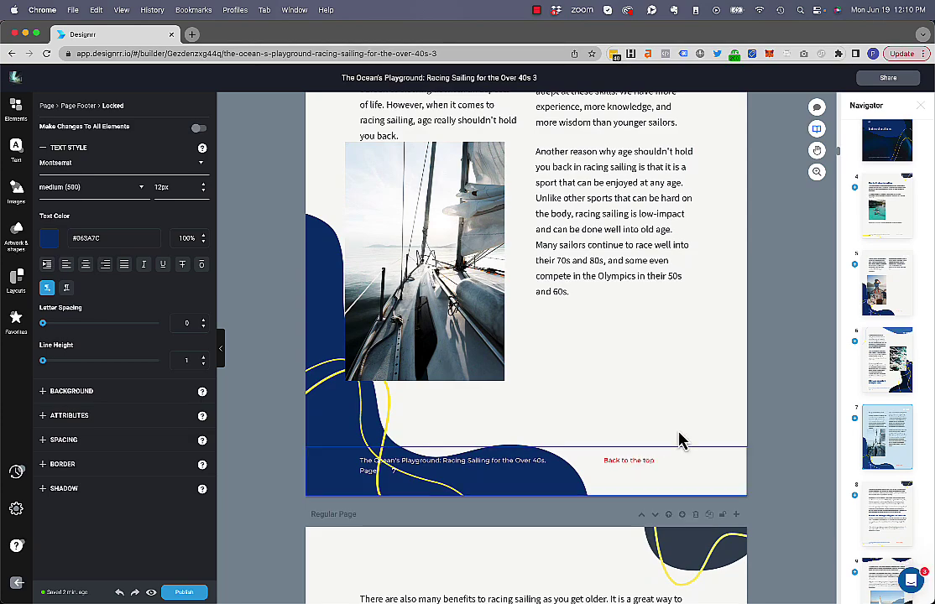
scroll(678, 440, "up", 4)
Step: Export the ebook as a compressed PDF for Adobe Reader and open the generated PDF file
left_click(185, 593)
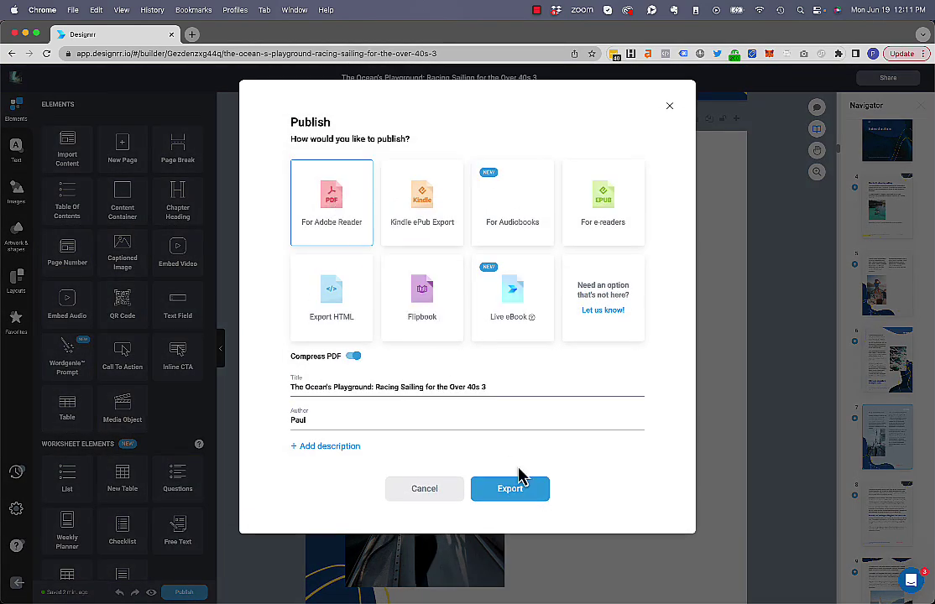
left_click(516, 495)
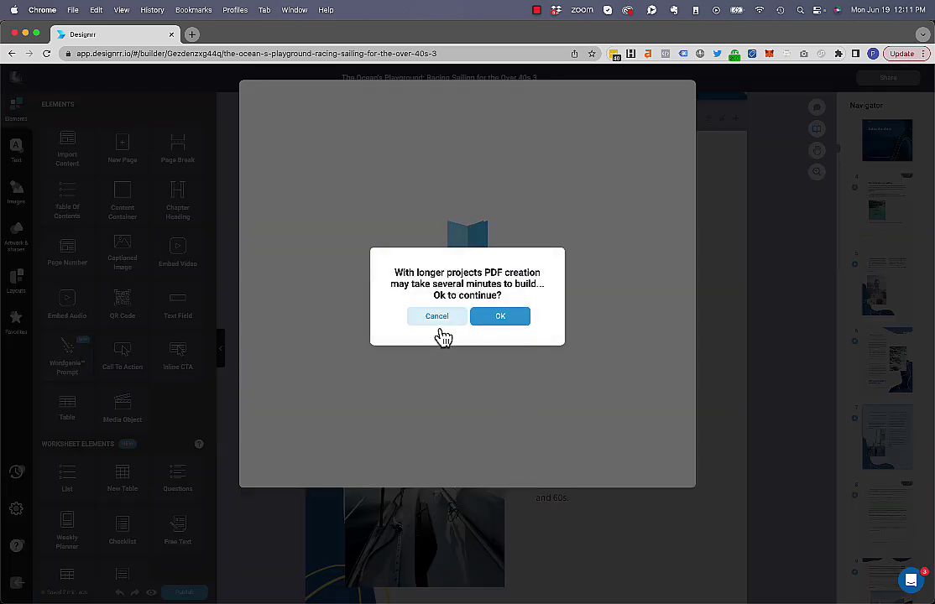
left_click(504, 321)
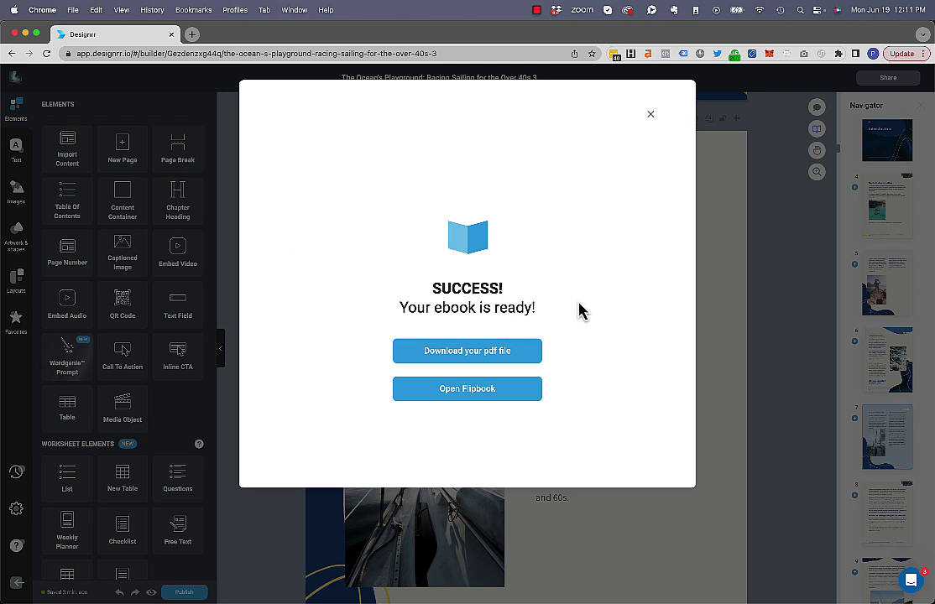
left_click(477, 351)
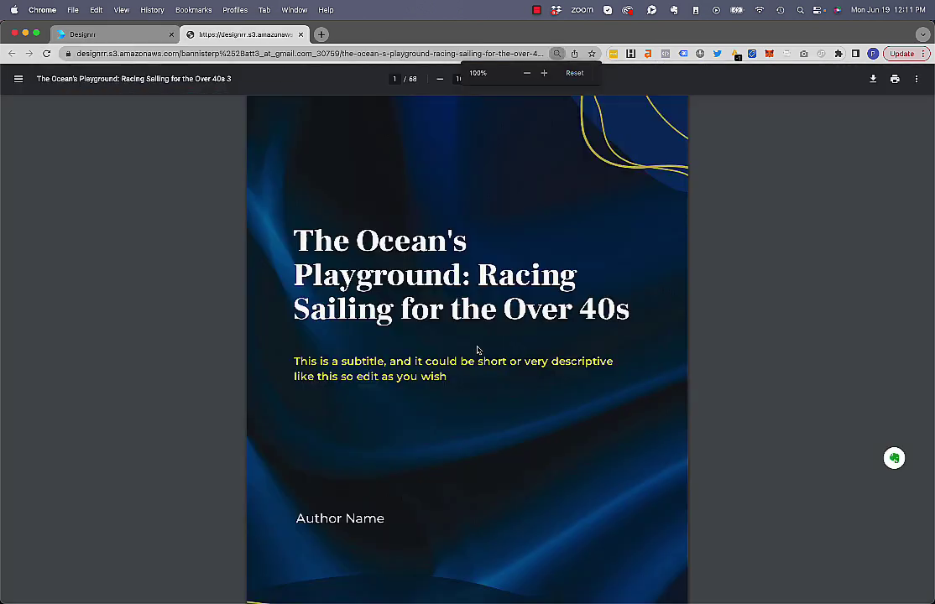
Step: Browse the exported PDF past the Table Of Contents and test the "Back to the top" link in the footer numbered Page 16
scroll(549, 403, "down", 5)
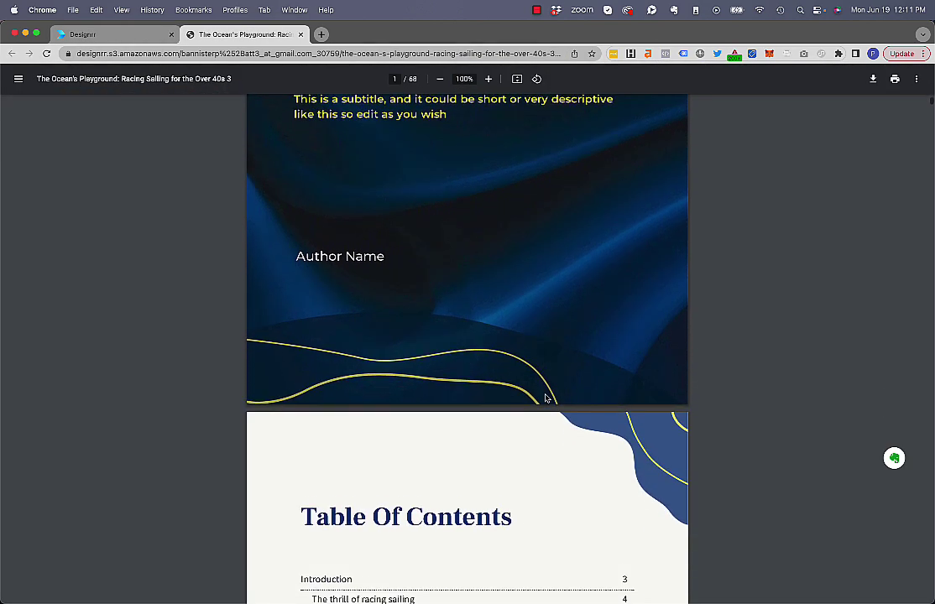
scroll(530, 376, "down", 12)
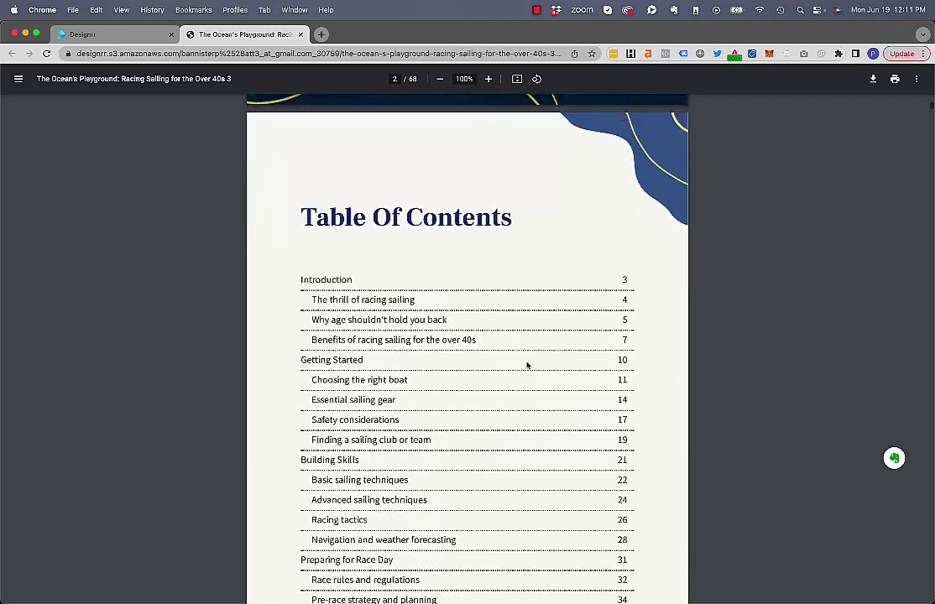
scroll(528, 365, "down", 20)
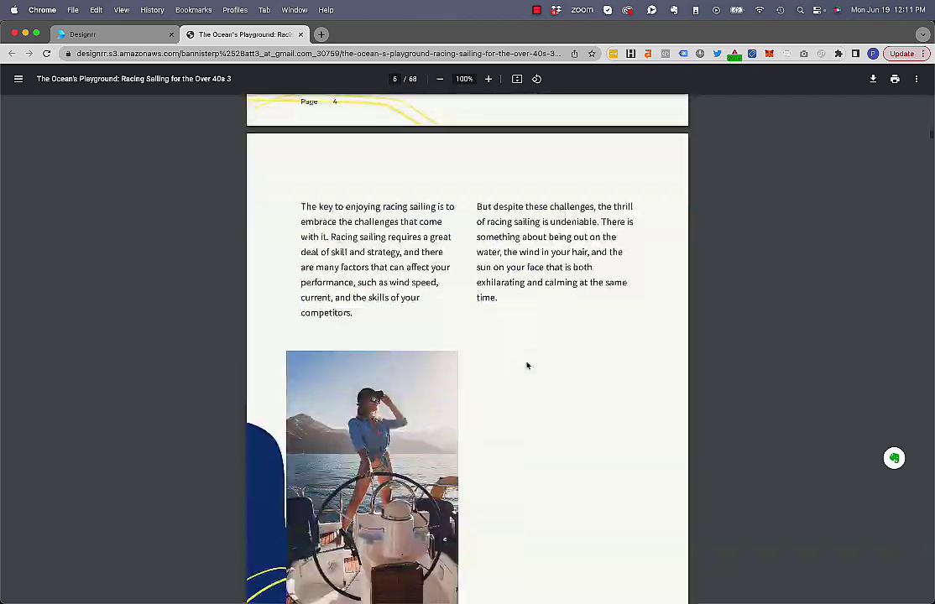
scroll(527, 366, "down", 20)
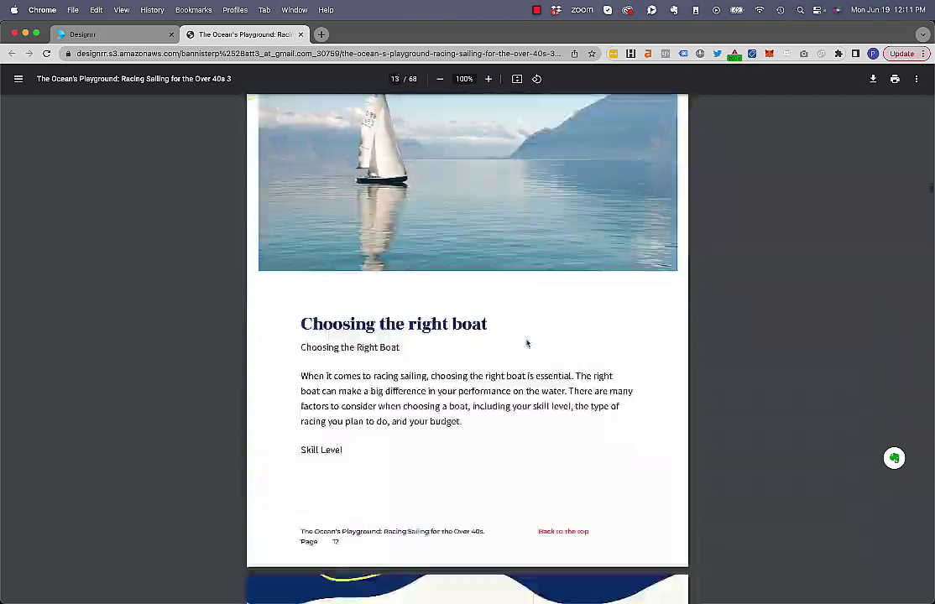
scroll(527, 343, "down", 20)
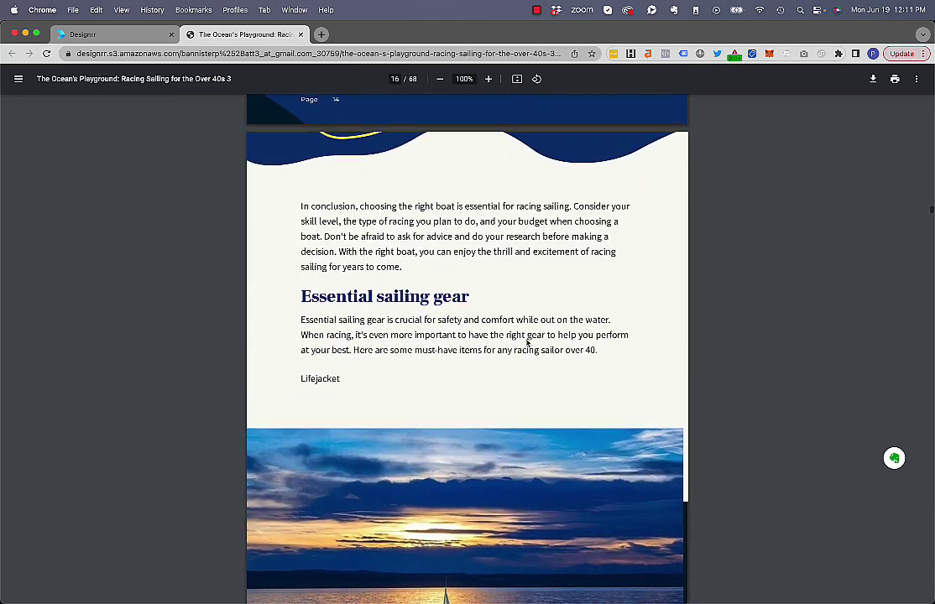
scroll(527, 343, "down", 15)
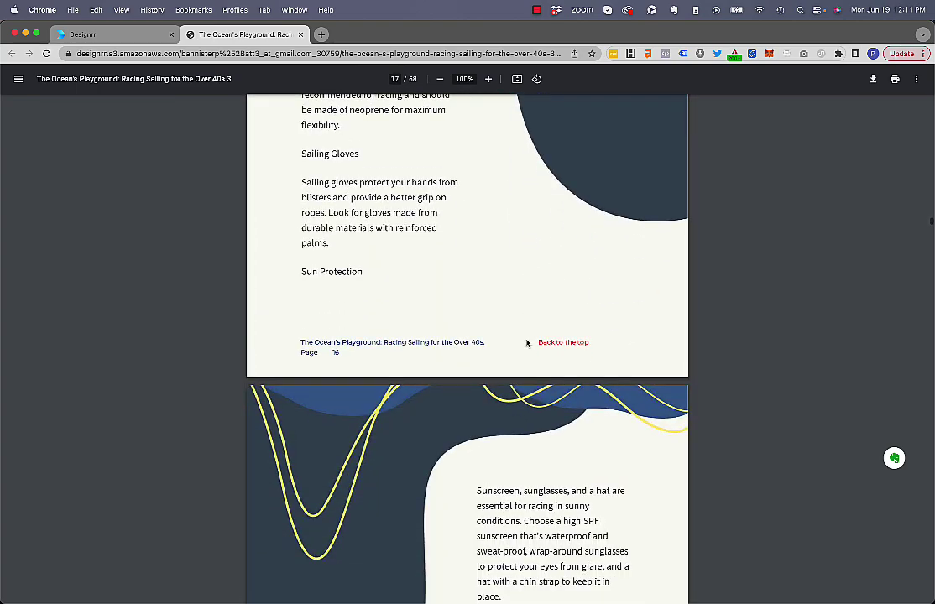
left_click(577, 342)
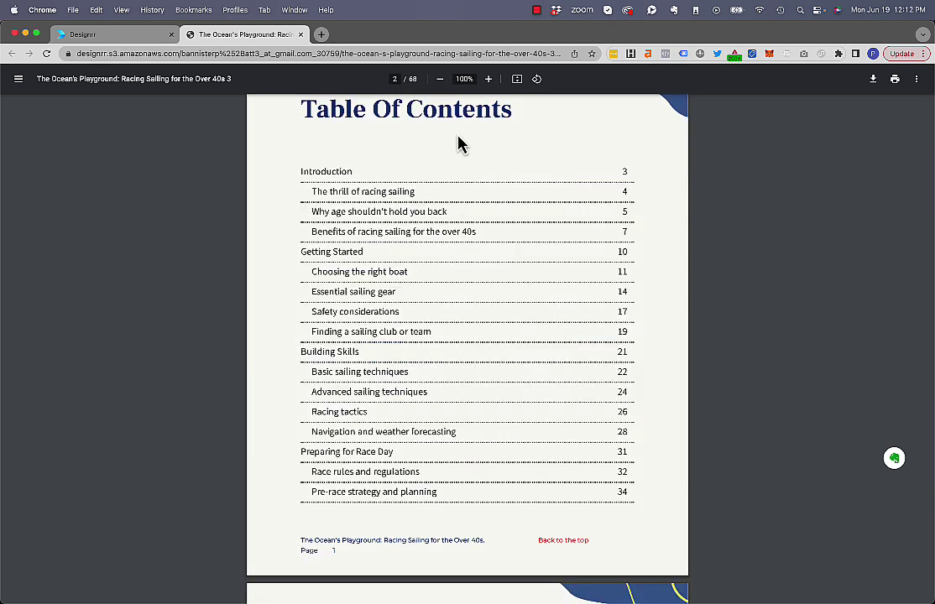
scroll(587, 141, "up", 2)
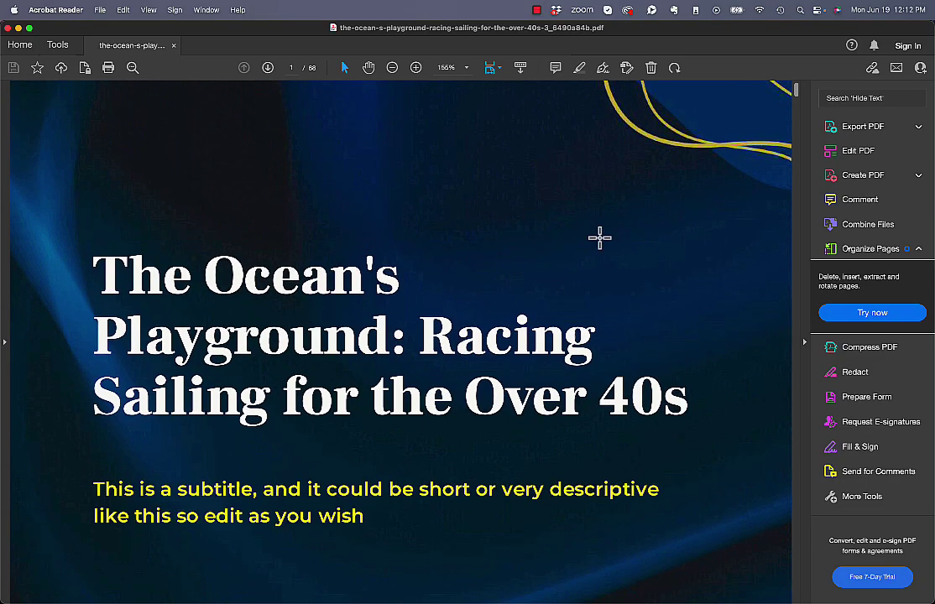
Step: Test the "Back to the top" link in the footer numbered Page 8 in the Acrobat Reader copy of the ebook
scroll(660, 334, "down", 10)
scroll(646, 478, "down", 20)
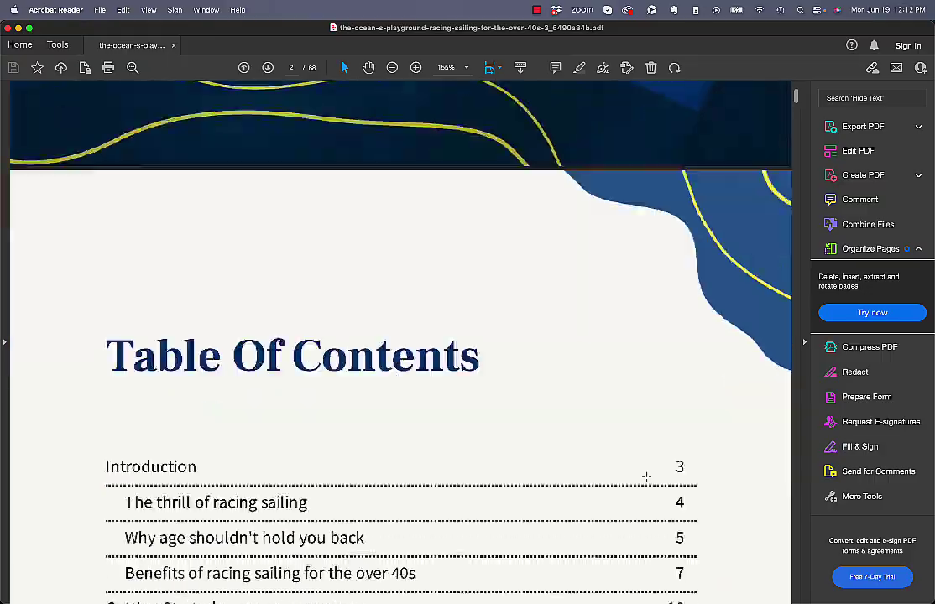
scroll(646, 477, "down", 20)
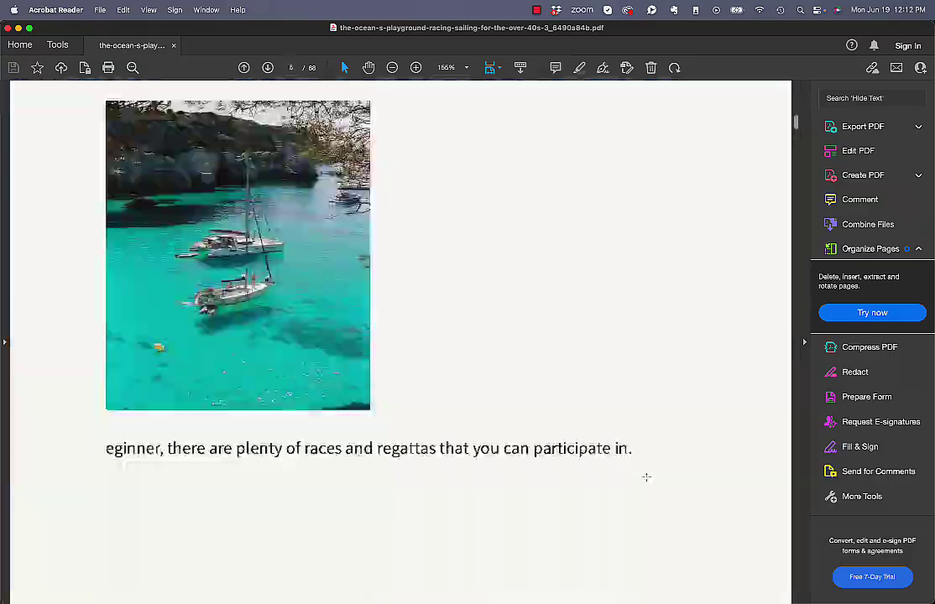
scroll(647, 428, "down", 15)
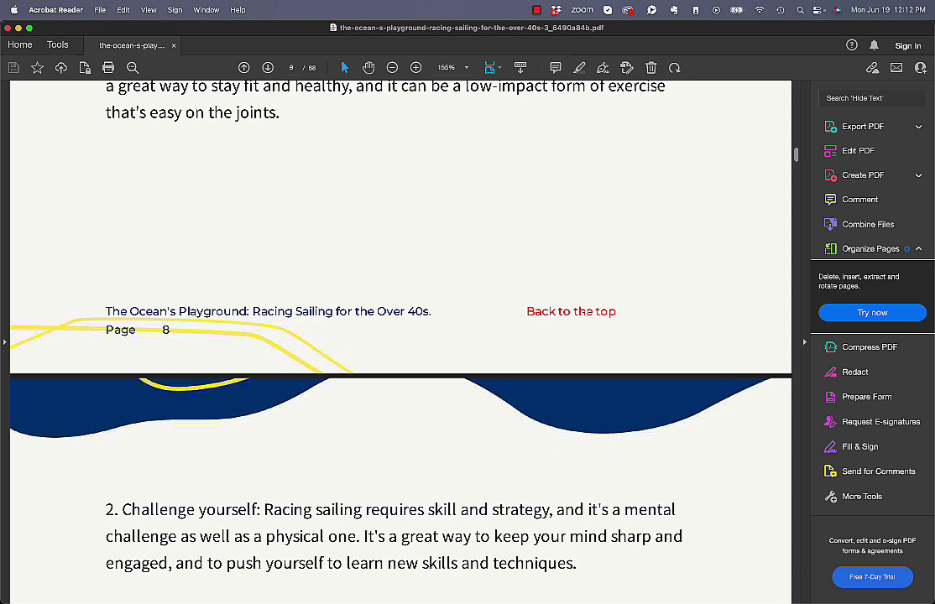
left_click(591, 321)
scroll(286, 149, "up", 2)
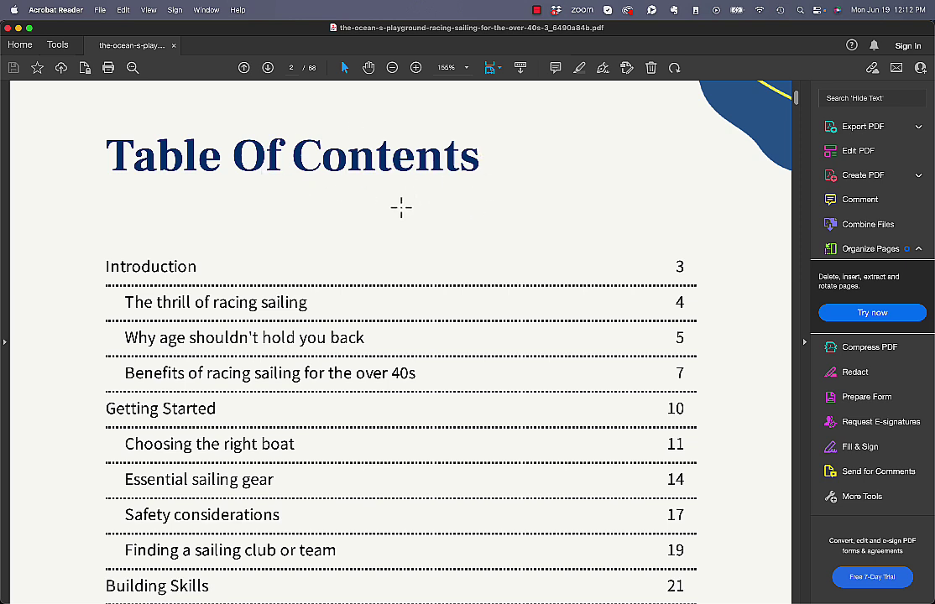
Step: Examine the Table Of Contents page from its heading to its footer and return to the ebook's cover page
scroll(743, 362, "down", 10)
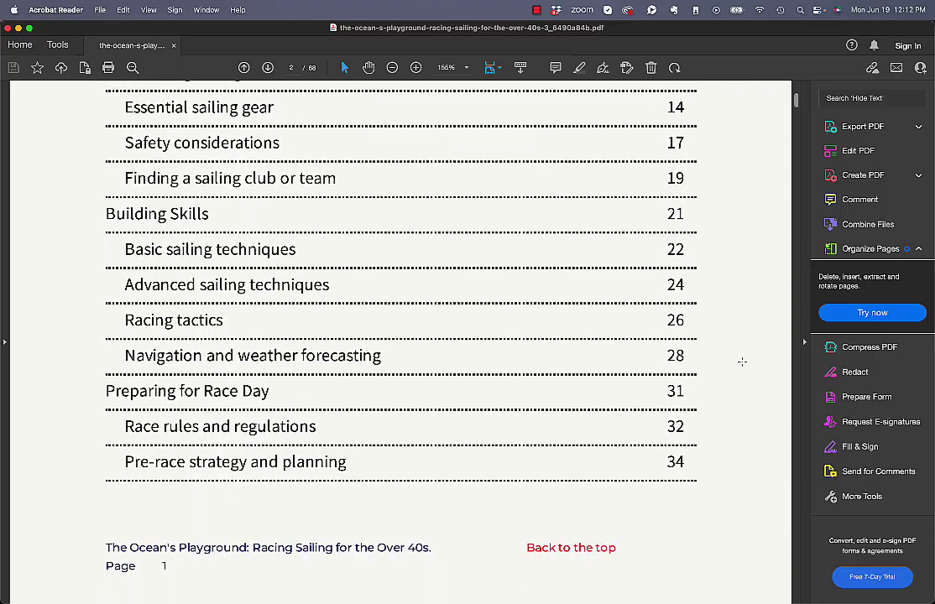
scroll(742, 362, "up", 15)
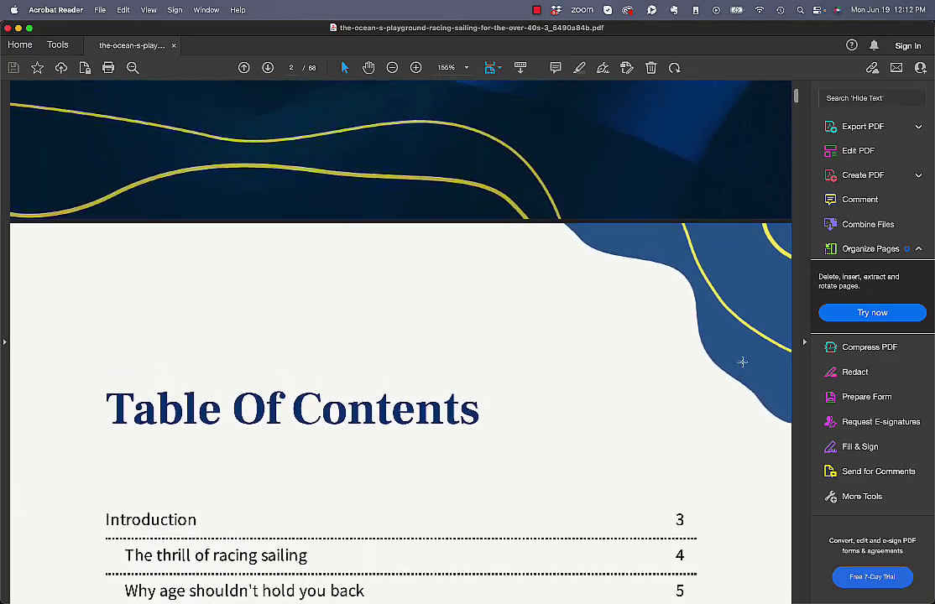
scroll(742, 362, "down", 1)
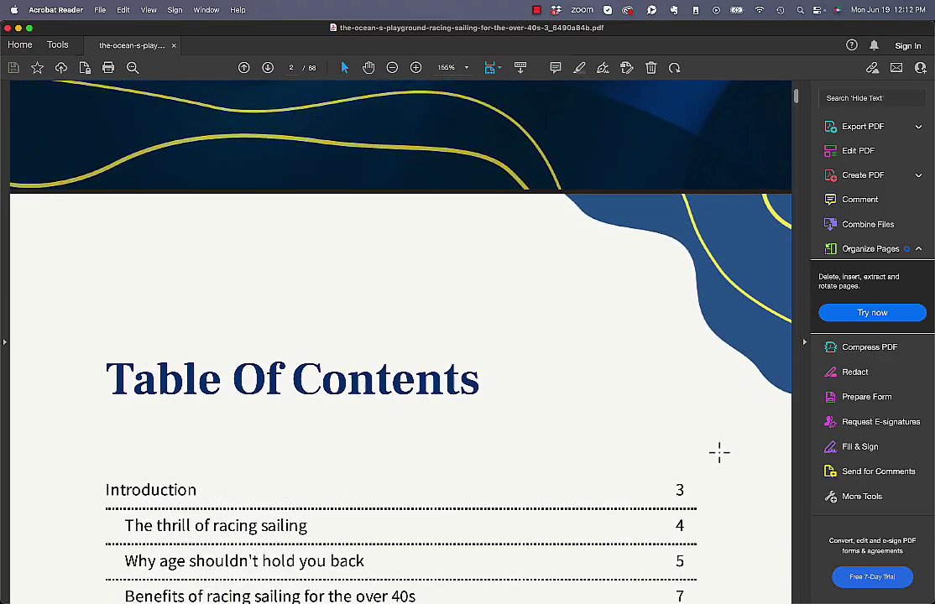
scroll(718, 450, "down", 3)
scroll(720, 452, "down", 5)
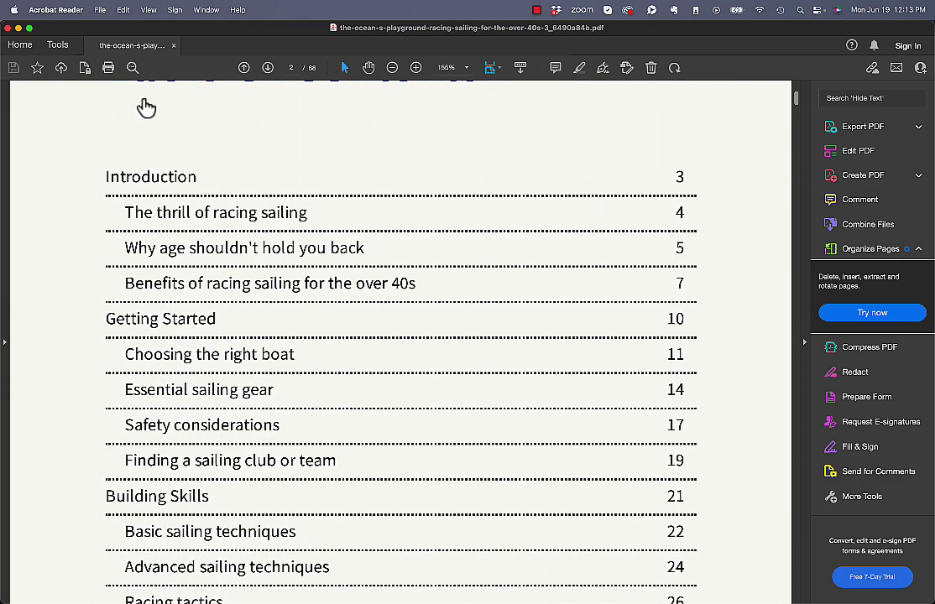
mouse_move(212, 40)
left_mouse_down()
mouse_move(242, 50)
mouse_move(216, 52)
left_mouse_up()
scroll(282, 287, "up", 10)
scroll(281, 287, "up", 8)
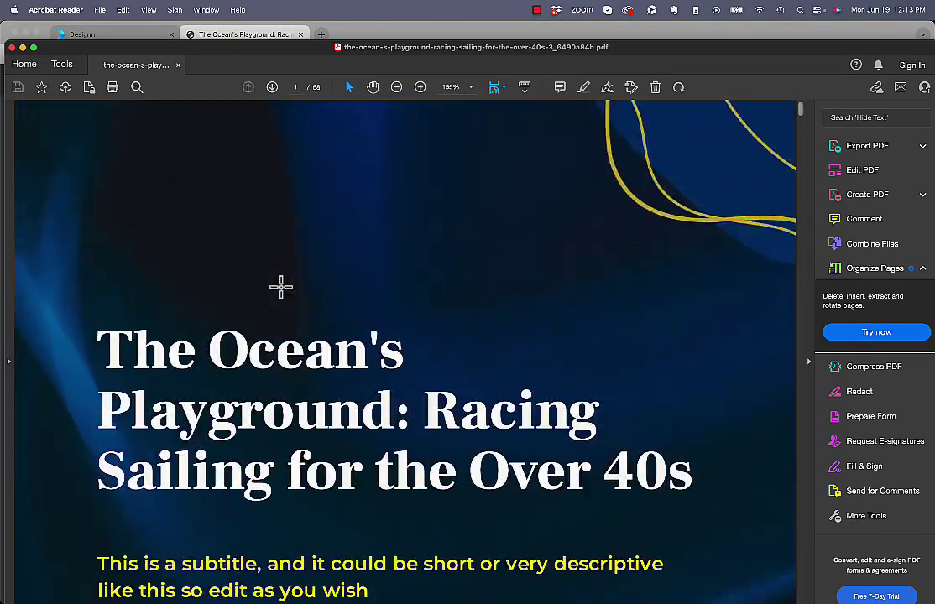